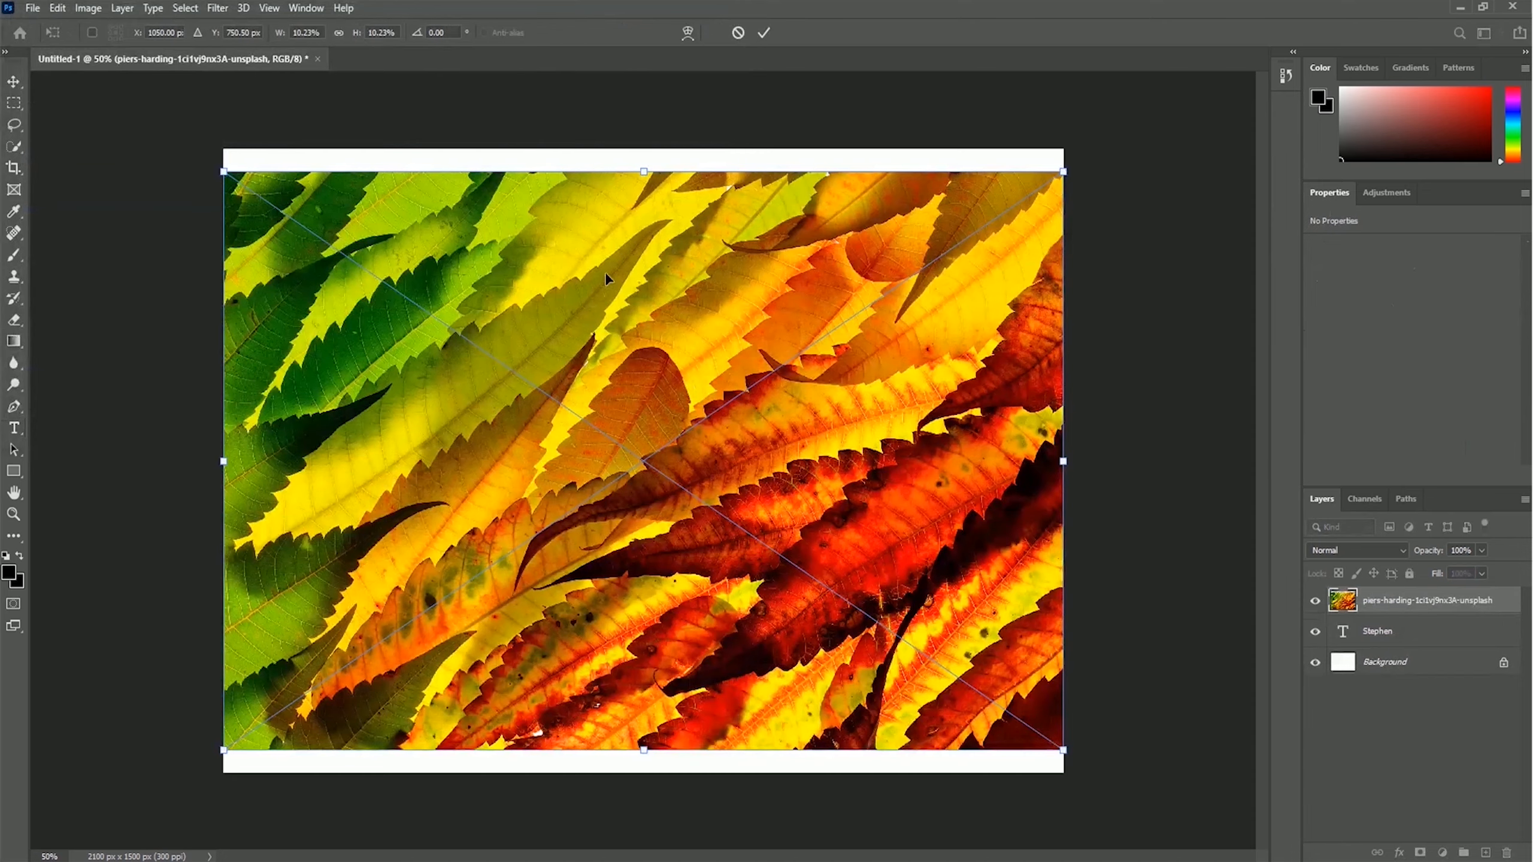
Stretch the leaf image vertically to fill the 2100 x 1500 px canvas and clip it to the text layer below
left_click_drag(644, 170, 643, 149)
left_click_drag(640, 753, 642, 773)
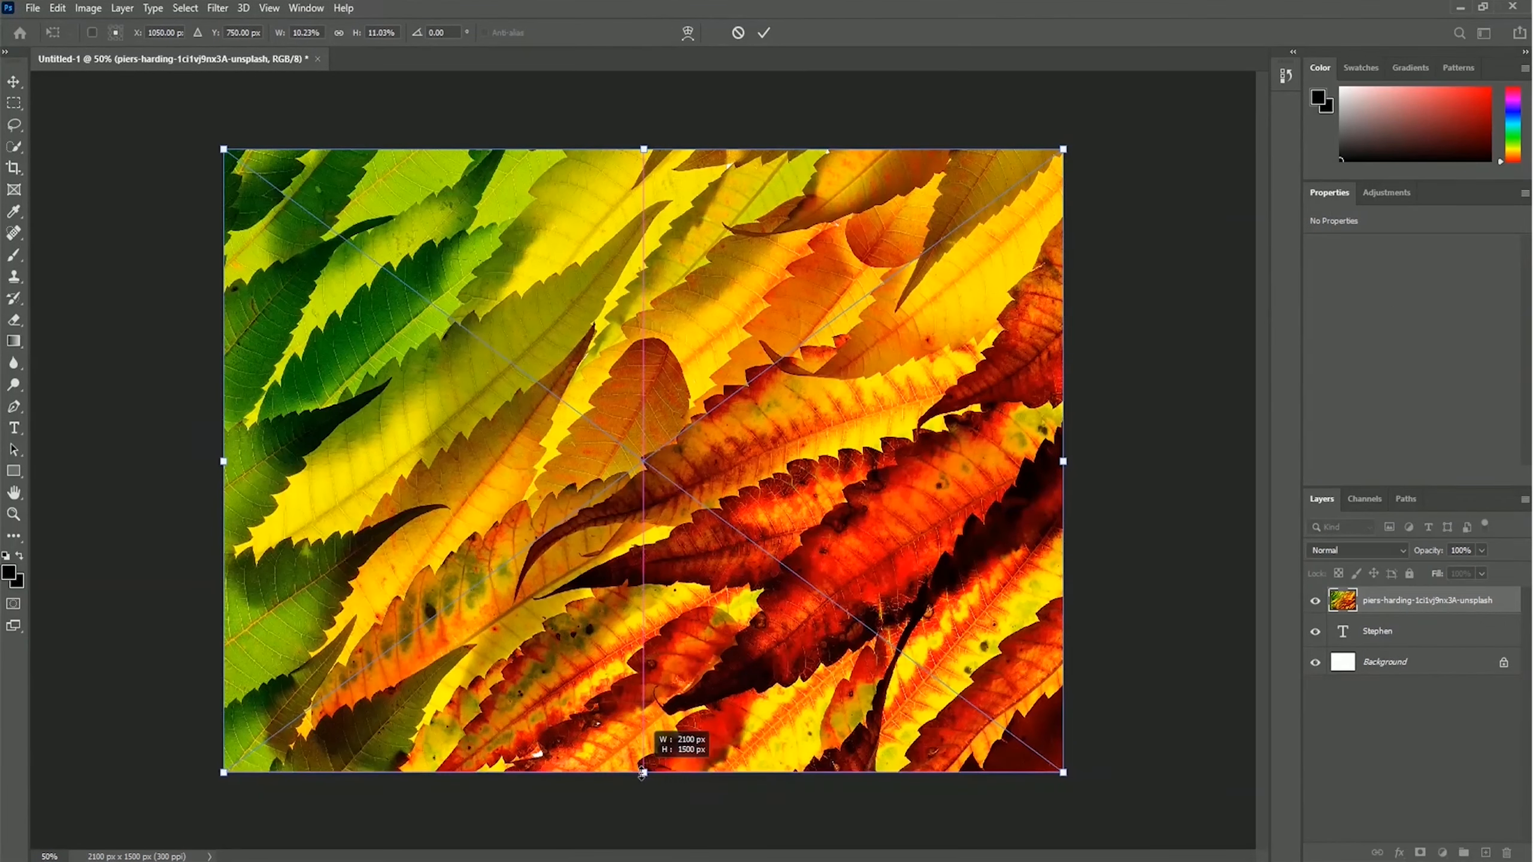
key("Return")
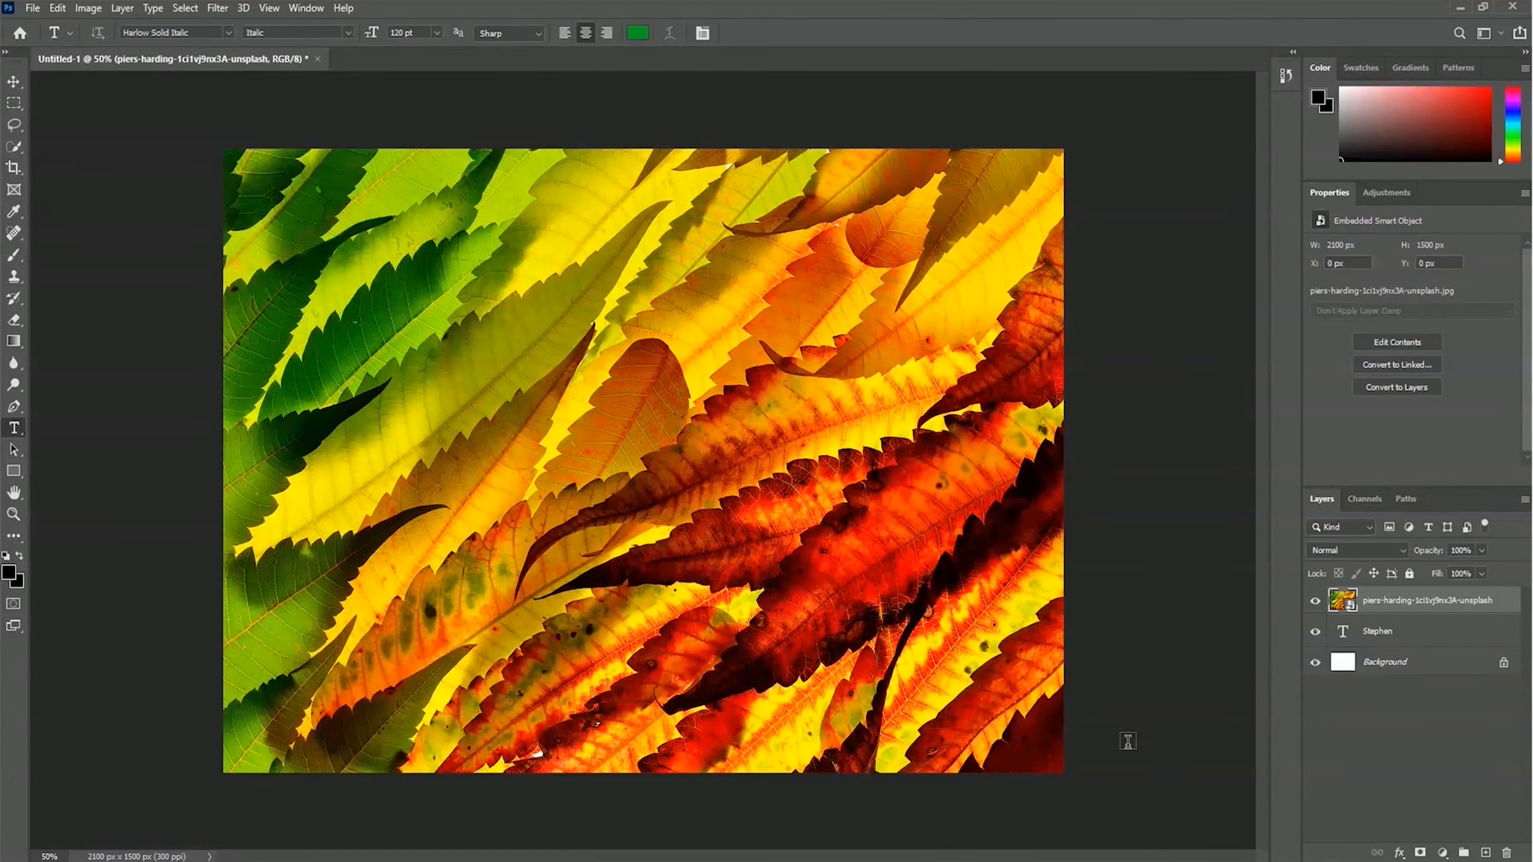
right_click(1395, 602)
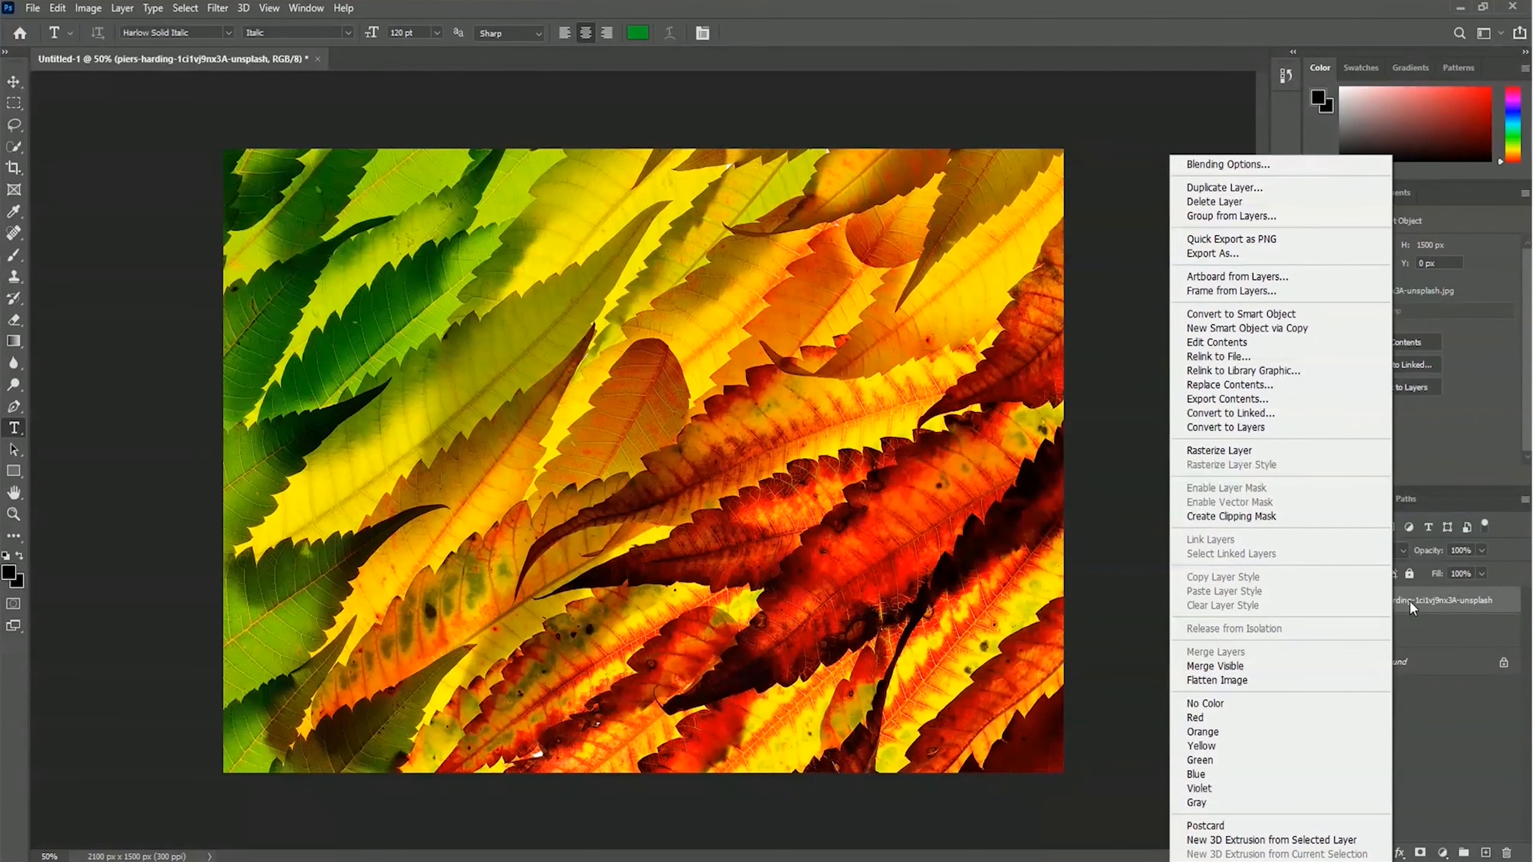
left_click(1290, 514)
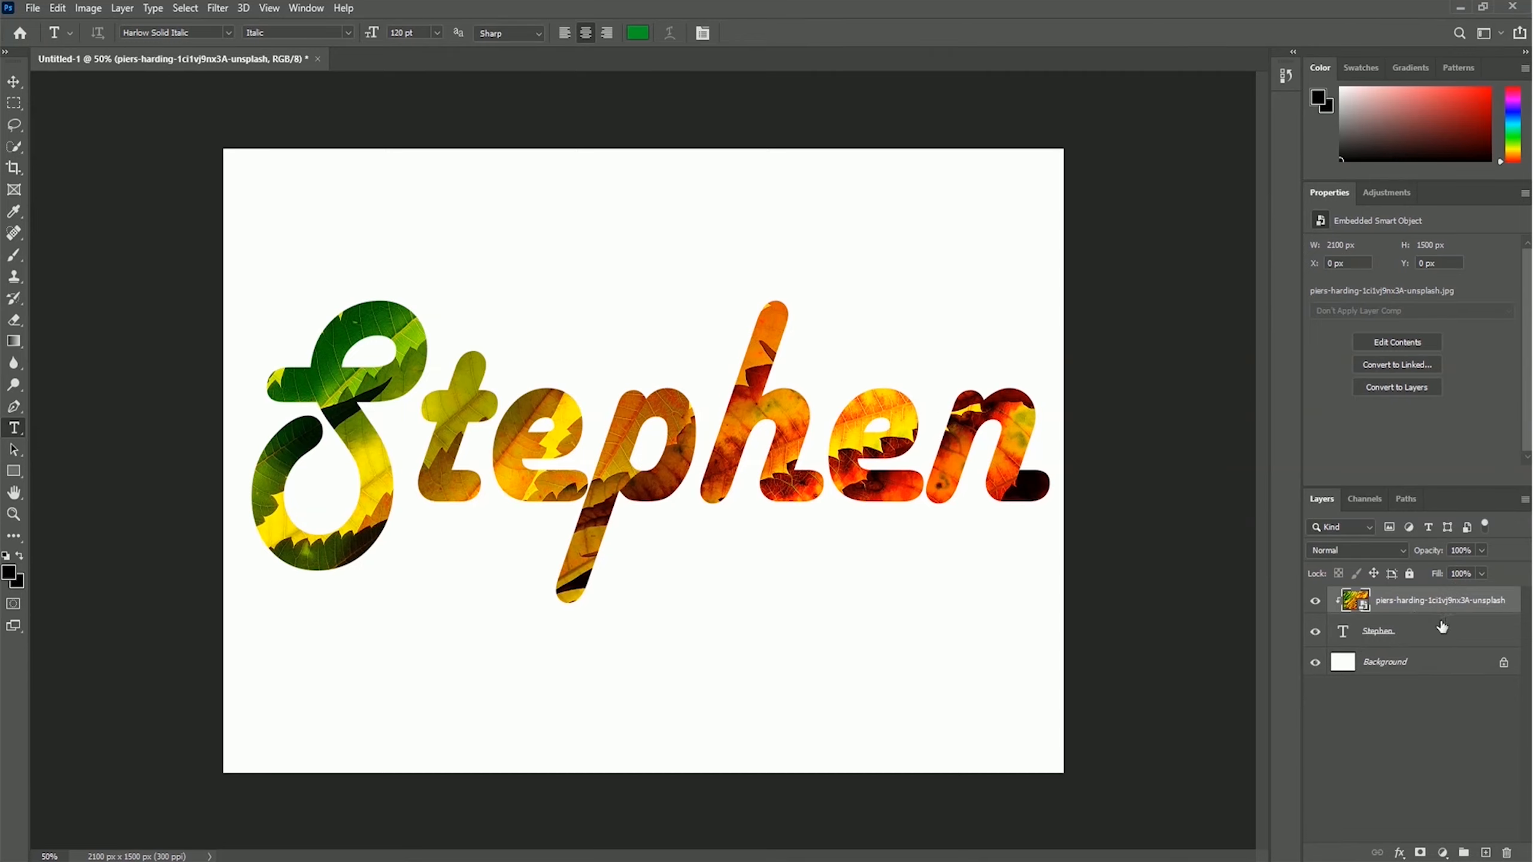
Combine the clipped leaf image and the text layer into one smart object
left_click(1421, 634)
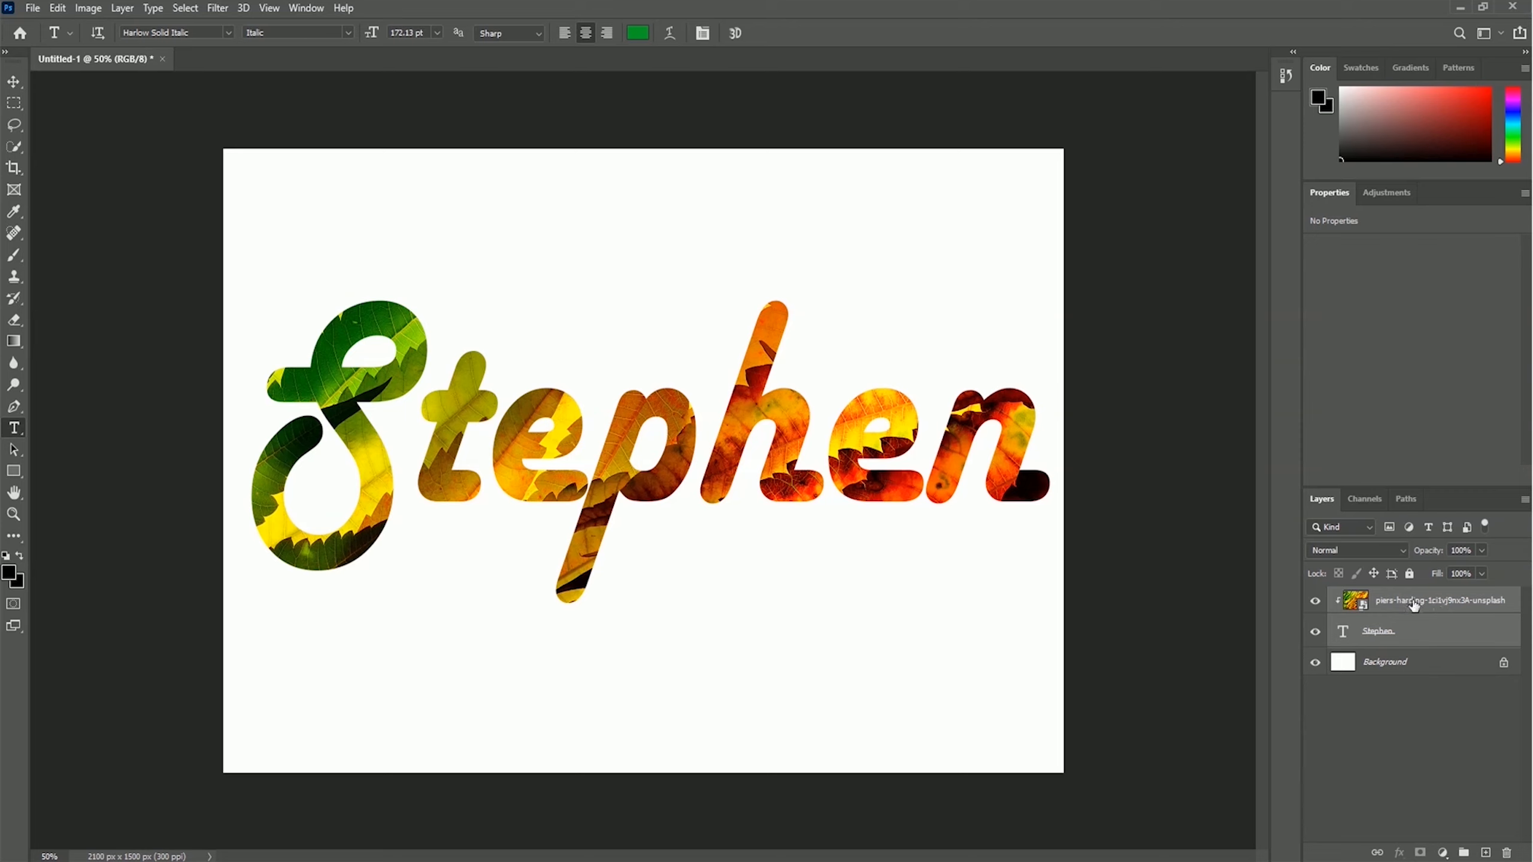
right_click(1392, 633)
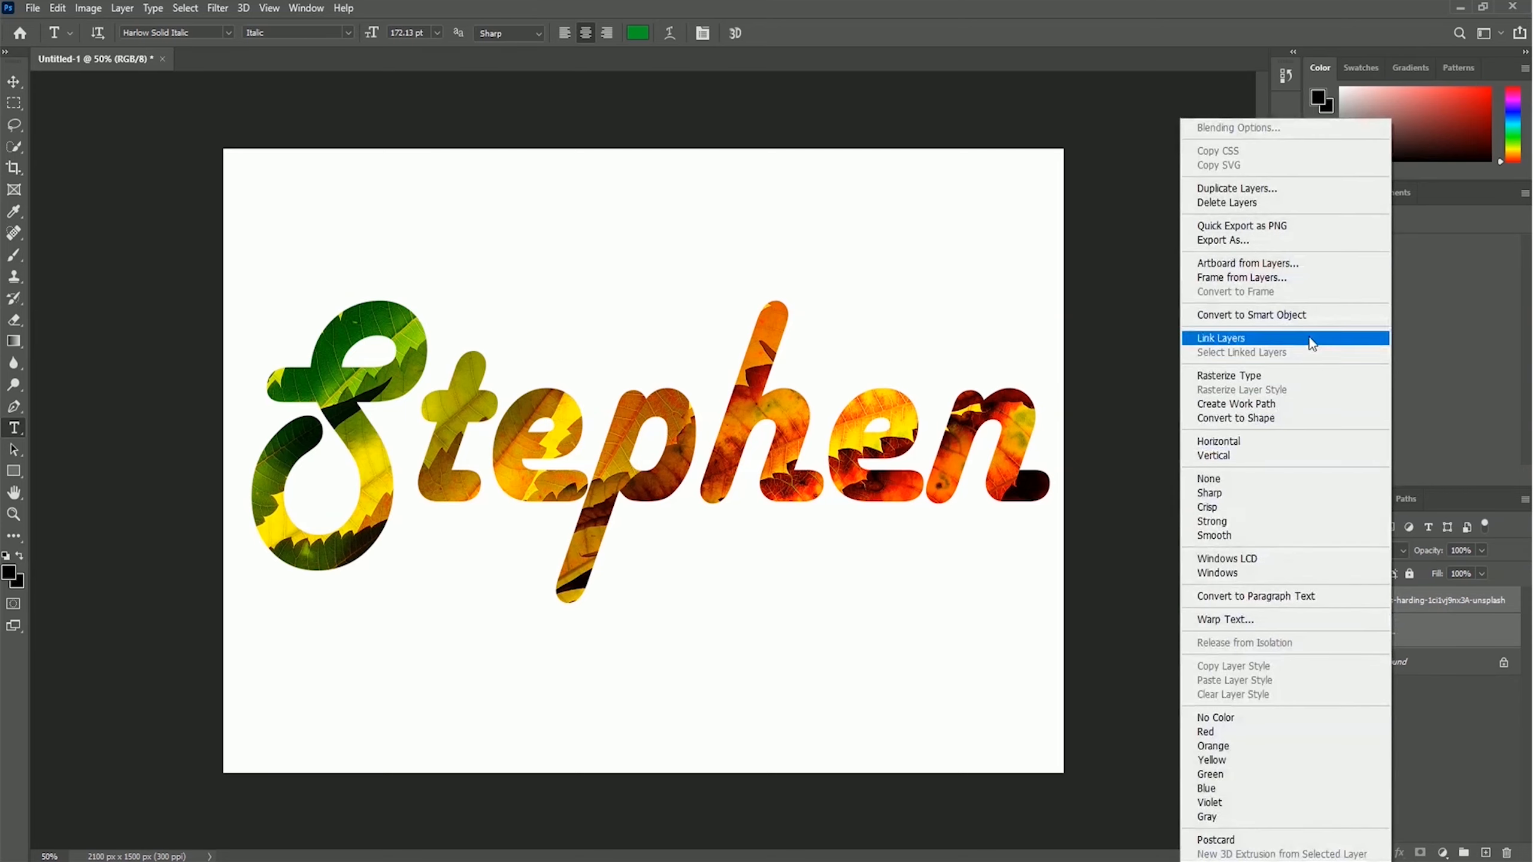
left_click(1340, 316)
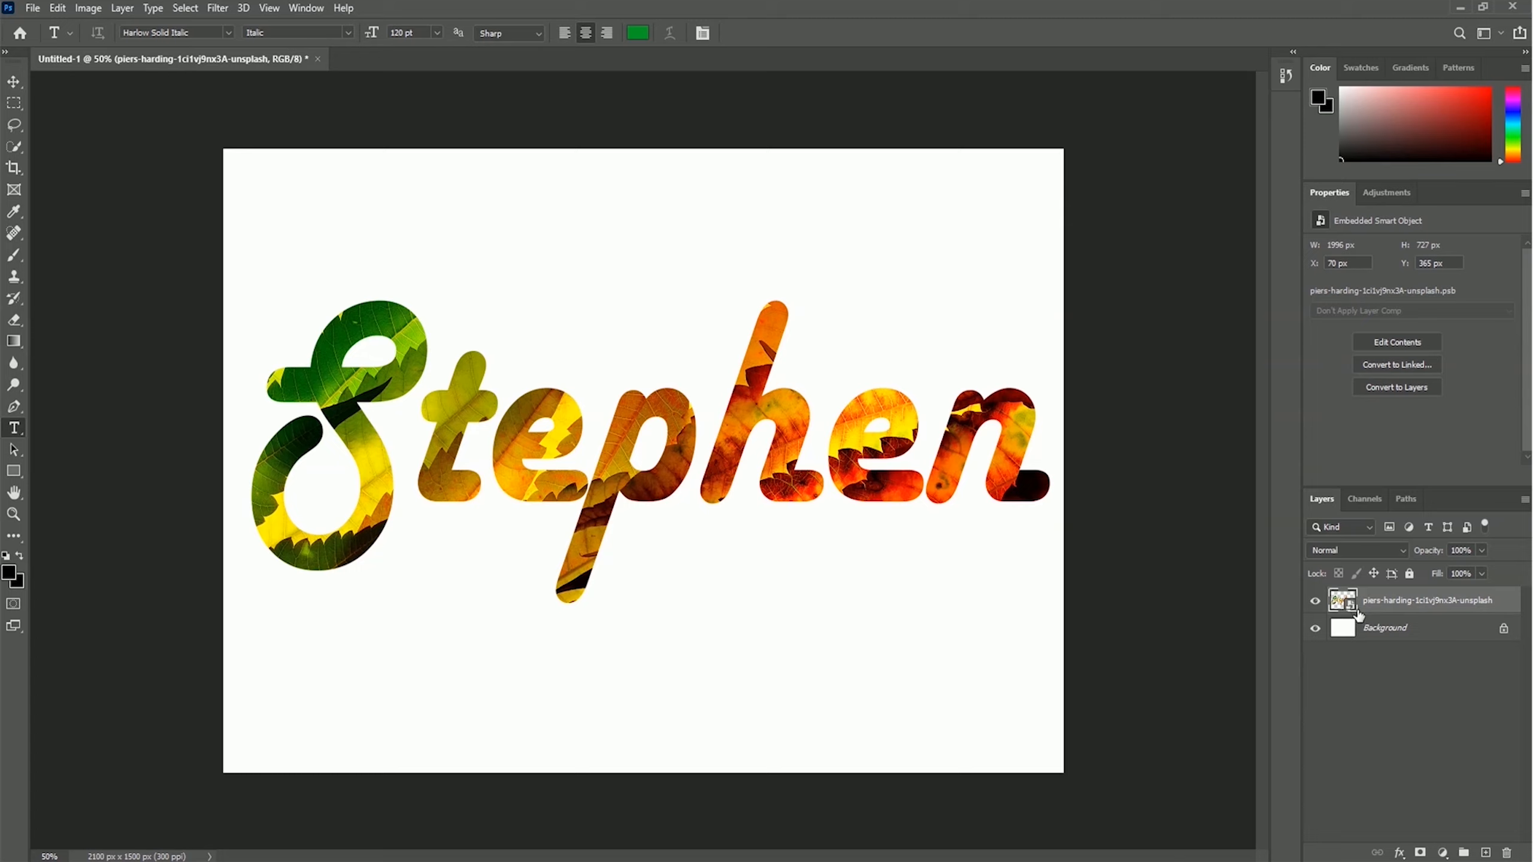
Start the Liquify filter on the smart object and set the Forward Warp brush to size 30 and density 70
left_click(218, 8)
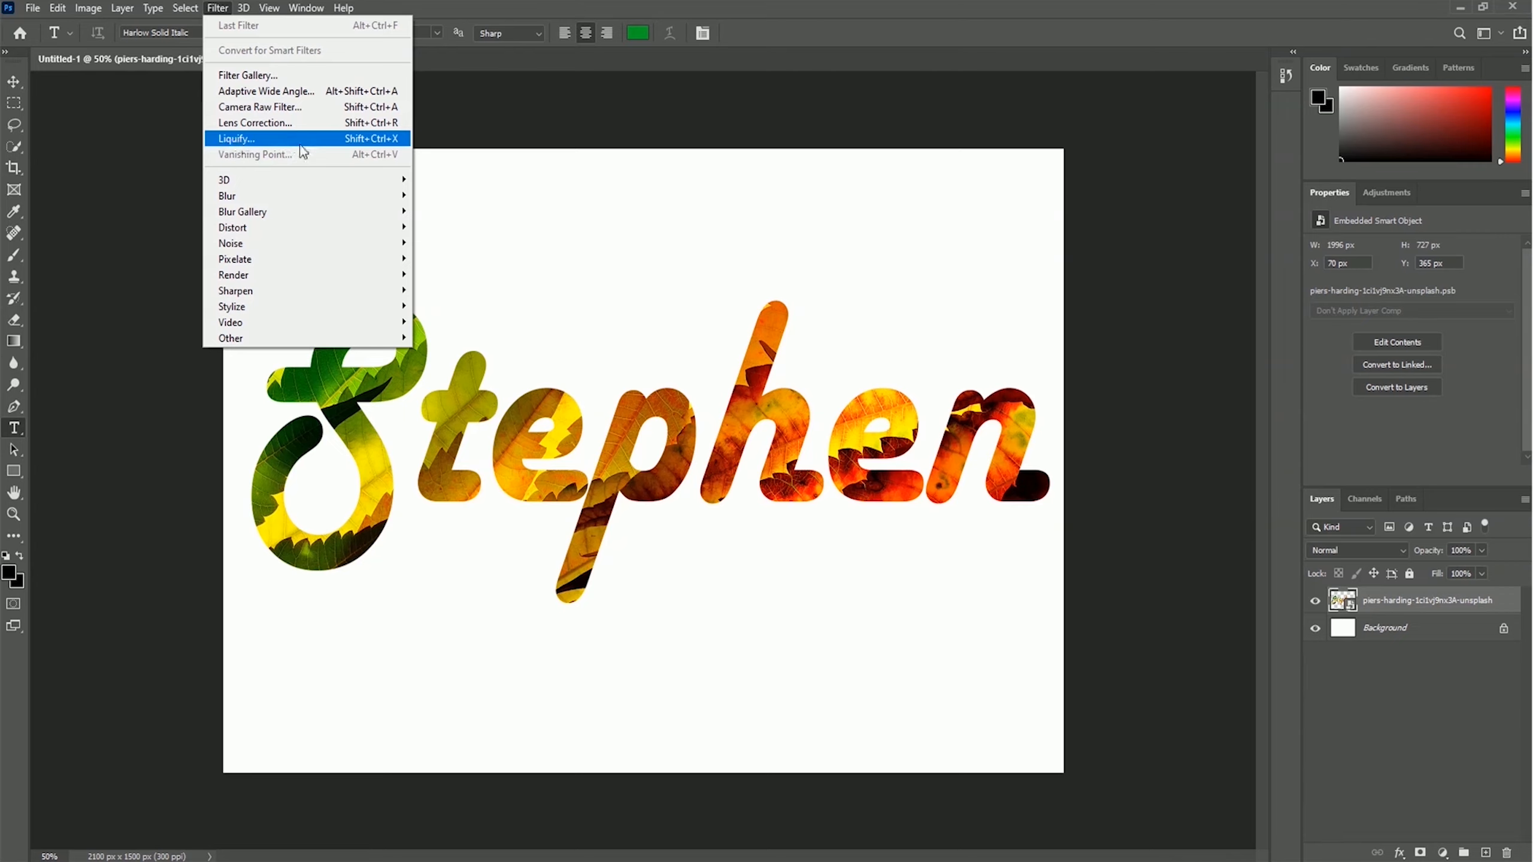
left_click(313, 140)
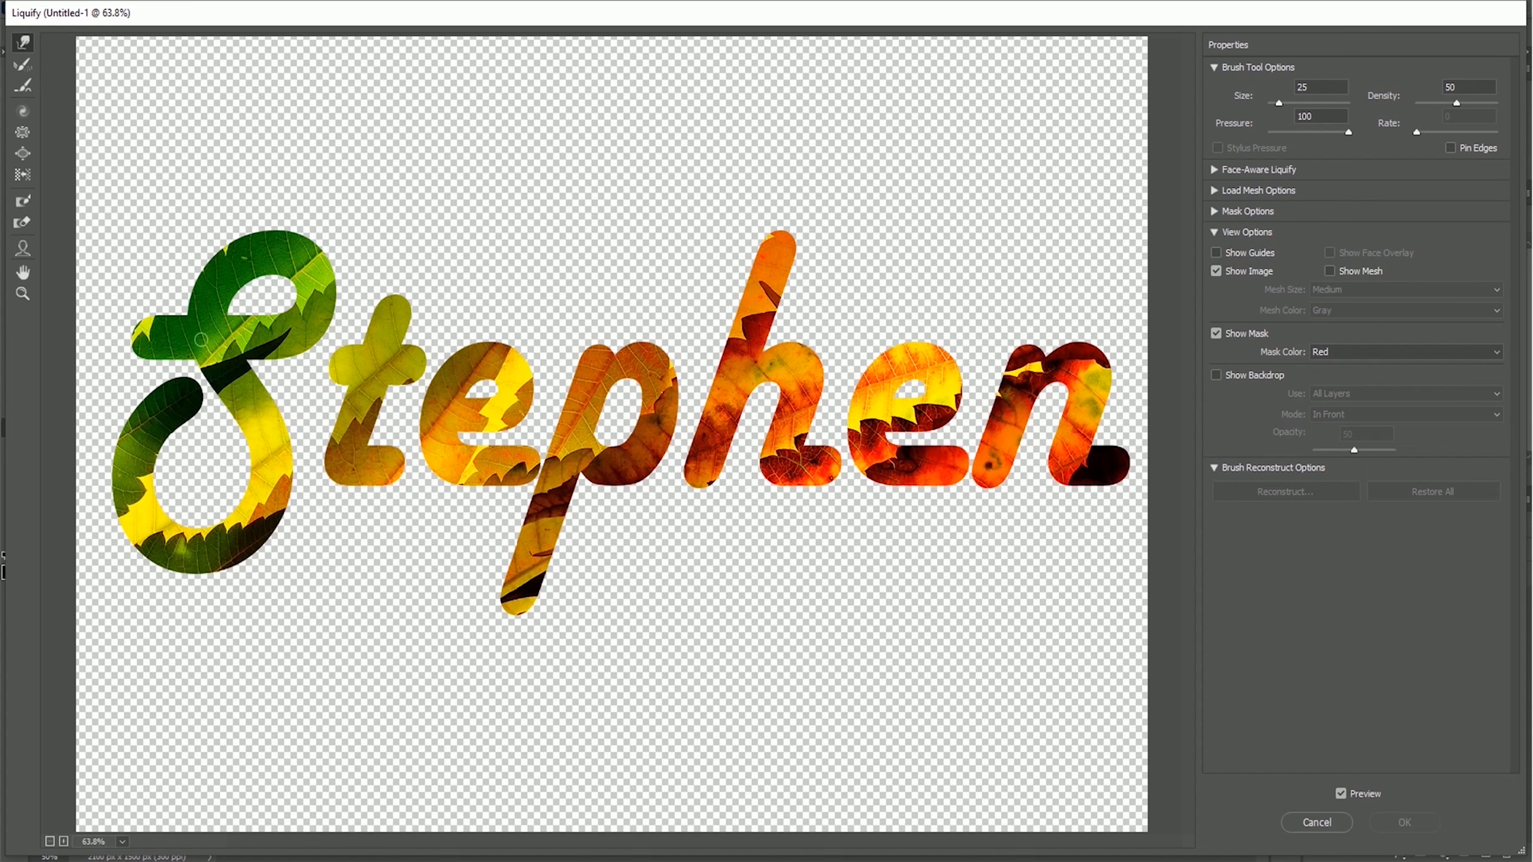
left_click(22, 46)
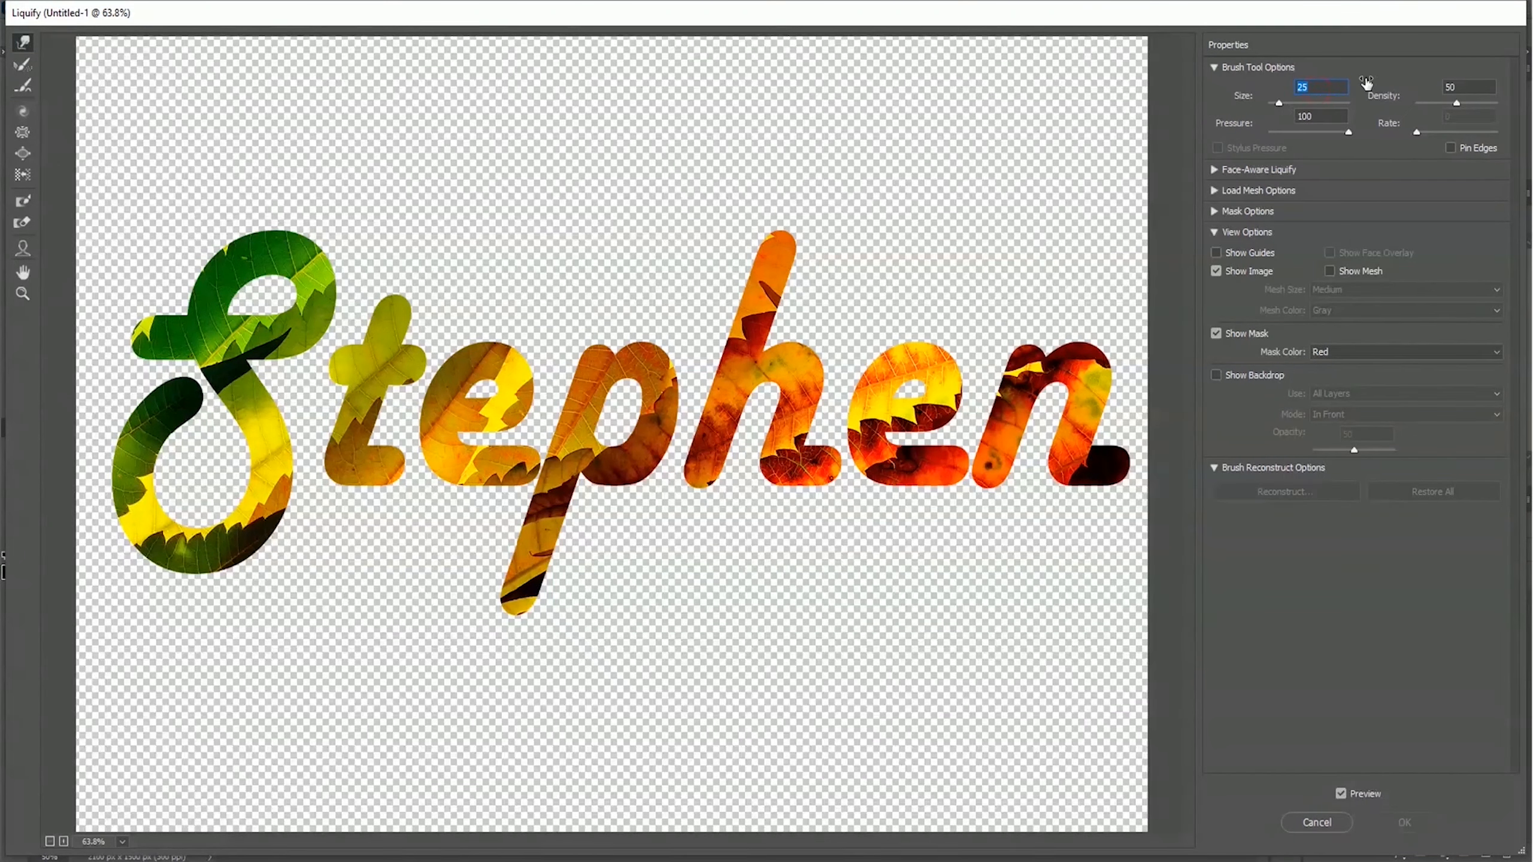
type("30")
double_click(1465, 88)
type("70")
Smear the leaf texture along the strokes inside the capital S to give it a marbled, fluid look
mouse_move(198, 347)
left_mouse_down()
mouse_move(251, 345)
mouse_move(173, 332)
mouse_move(267, 331)
mouse_move(167, 337)
mouse_move(295, 334)
mouse_move(318, 305)
mouse_move(287, 342)
mouse_move(313, 321)
mouse_move(323, 277)
mouse_move(309, 315)
mouse_move(304, 254)
mouse_move(315, 276)
mouse_move(257, 252)
mouse_move(280, 252)
mouse_move(249, 256)
mouse_move(265, 250)
mouse_move(214, 282)
mouse_move(265, 263)
mouse_move(220, 285)
mouse_move(200, 323)
mouse_move(215, 294)
mouse_move(213, 345)
mouse_move(153, 334)
mouse_move(296, 333)
mouse_move(313, 317)
mouse_move(304, 255)
mouse_move(235, 263)
mouse_move(208, 328)
mouse_move(235, 366)
left_mouse_up()
mouse_move(238, 384)
left_mouse_down()
mouse_move(266, 462)
mouse_move(256, 427)
mouse_move(268, 463)
mouse_move(270, 424)
mouse_move(282, 454)
mouse_move(270, 440)
mouse_move(270, 505)
left_mouse_up()
mouse_move(267, 440)
left_mouse_down()
mouse_move(267, 499)
mouse_move(281, 473)
mouse_move(238, 545)
left_mouse_up()
mouse_move(264, 486)
left_mouse_down()
mouse_move(221, 545)
mouse_move(244, 538)
mouse_move(210, 546)
mouse_move(227, 550)
mouse_move(172, 550)
mouse_move(242, 543)
mouse_move(157, 542)
mouse_move(200, 563)
mouse_move(158, 542)
mouse_move(132, 475)
left_mouse_up()
left_click_drag(136, 528, 140, 439)
mouse_move(143, 492)
left_mouse_down()
mouse_move(150, 432)
mouse_move(130, 496)
mouse_move(142, 430)
mouse_move(171, 409)
mouse_move(142, 425)
mouse_move(188, 400)
mouse_move(147, 412)
mouse_move(172, 391)
mouse_move(150, 421)
mouse_move(187, 399)
left_mouse_up()
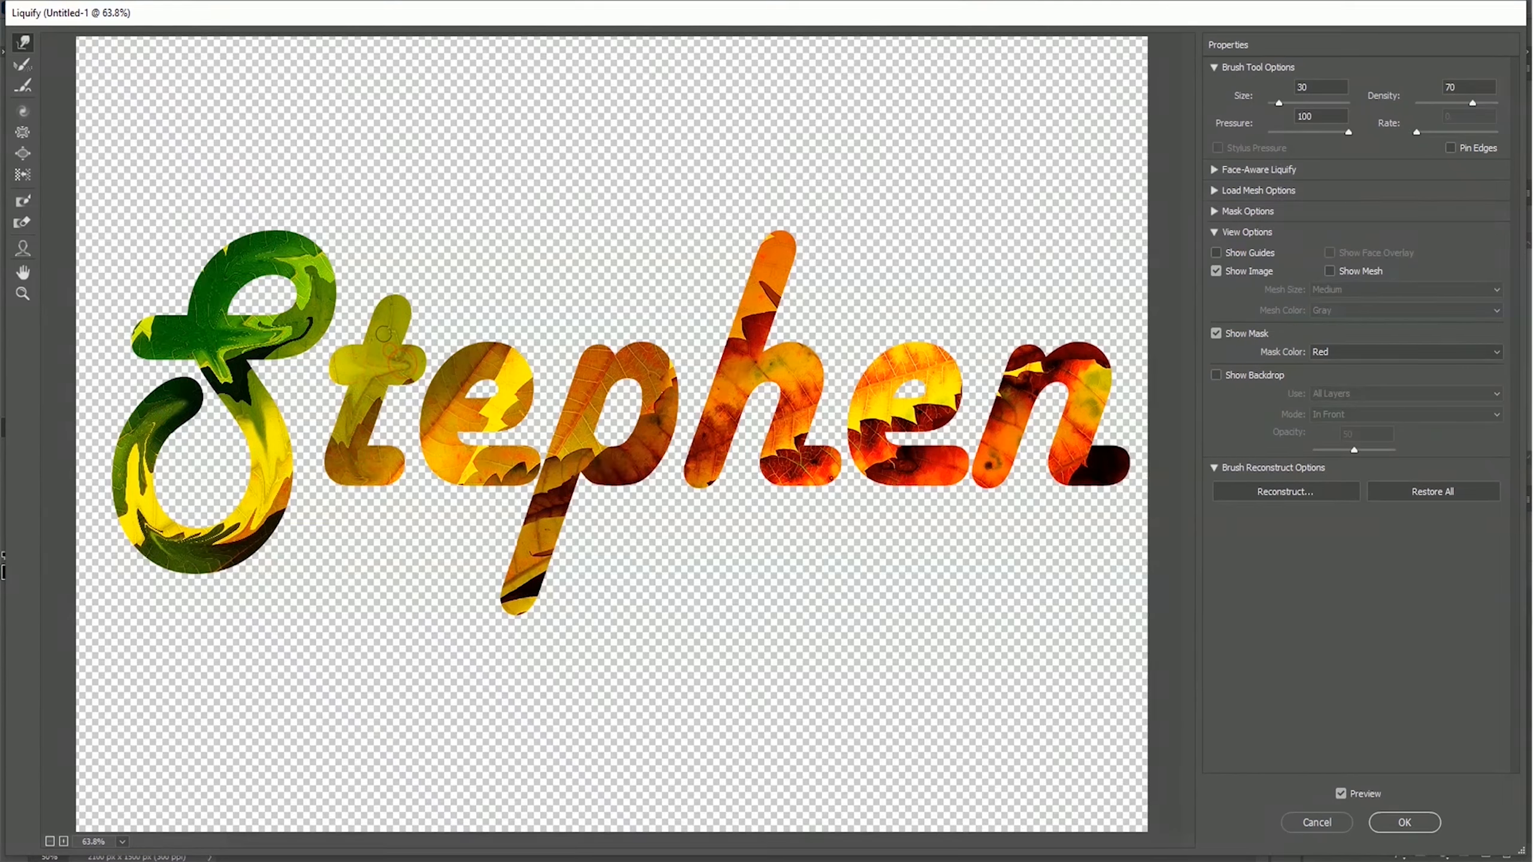
Smear the leaf texture inside all the remaining lowercase letters so the colours flow along their strokes
left_click_drag(384, 334, 365, 472)
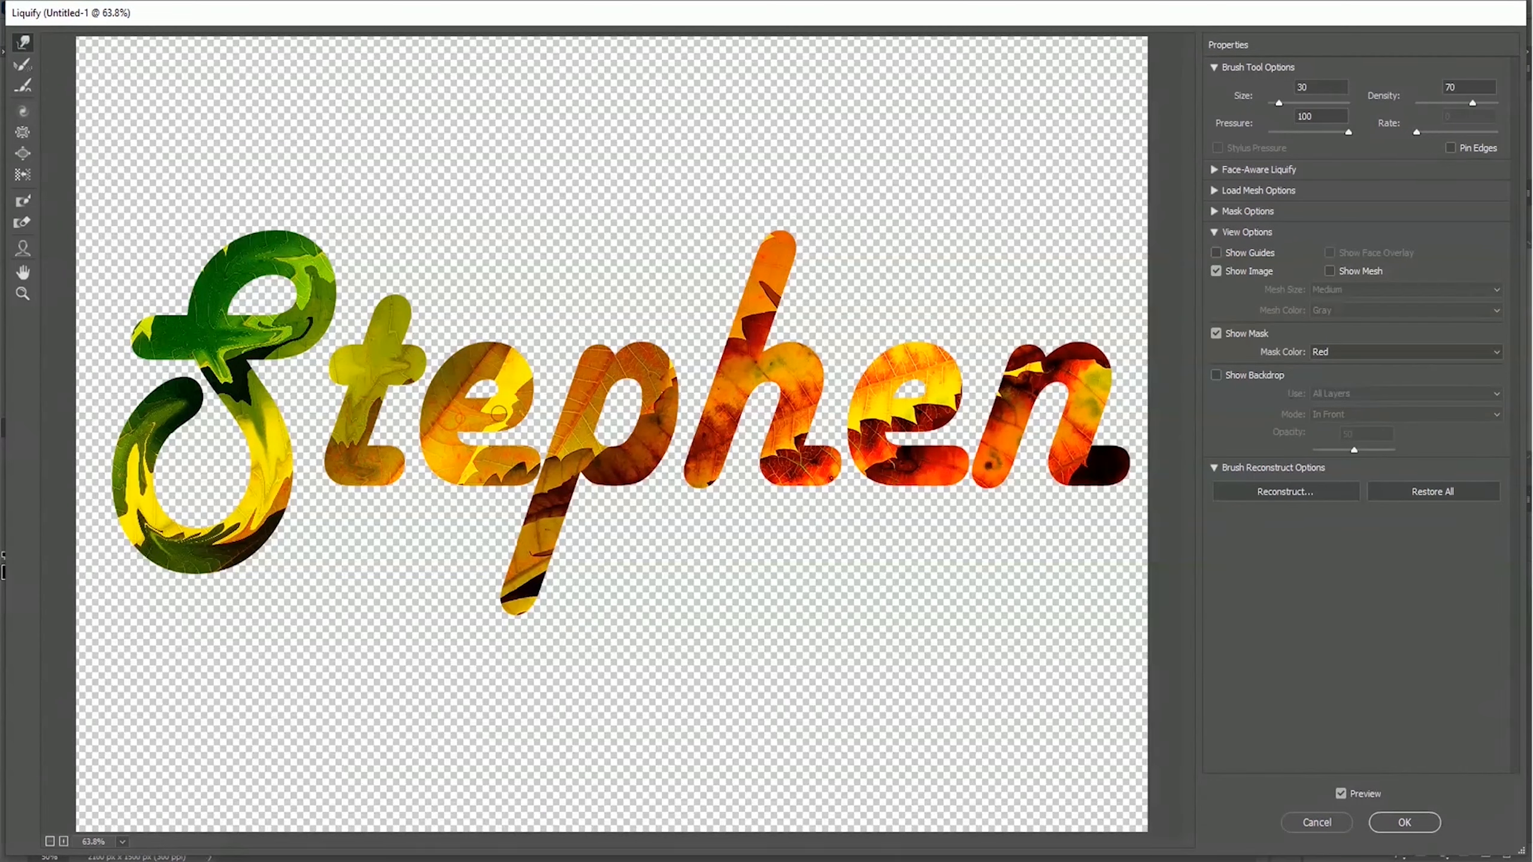
mouse_move(516, 384)
left_mouse_down()
mouse_move(509, 366)
mouse_move(518, 390)
mouse_move(464, 367)
mouse_move(444, 404)
mouse_move(439, 456)
mouse_move(524, 466)
mouse_move(506, 472)
left_mouse_up()
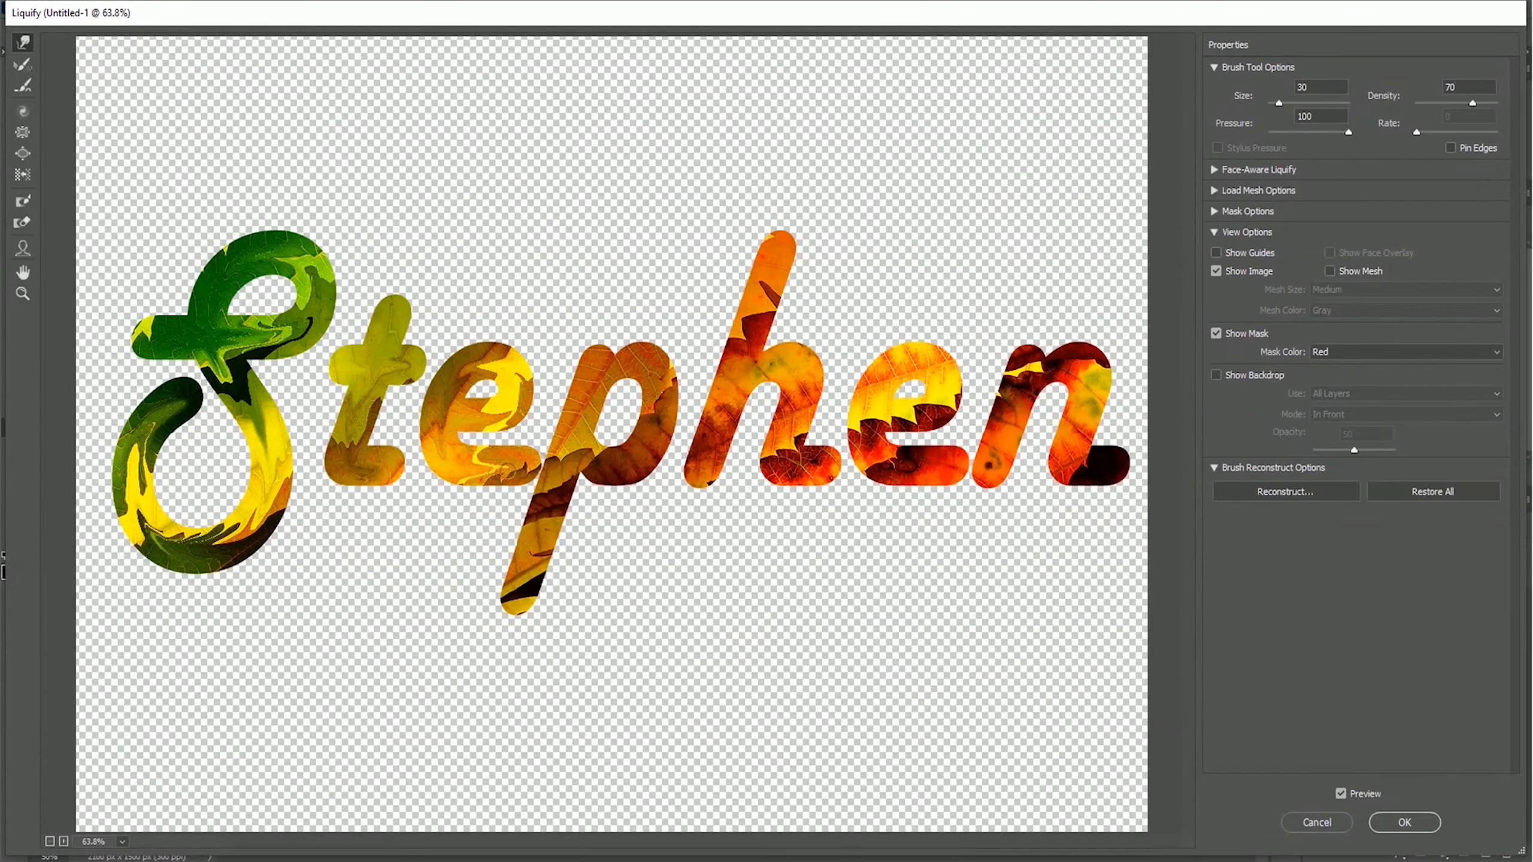
mouse_move(529, 584)
left_mouse_down()
mouse_move(541, 492)
mouse_move(579, 421)
left_mouse_up()
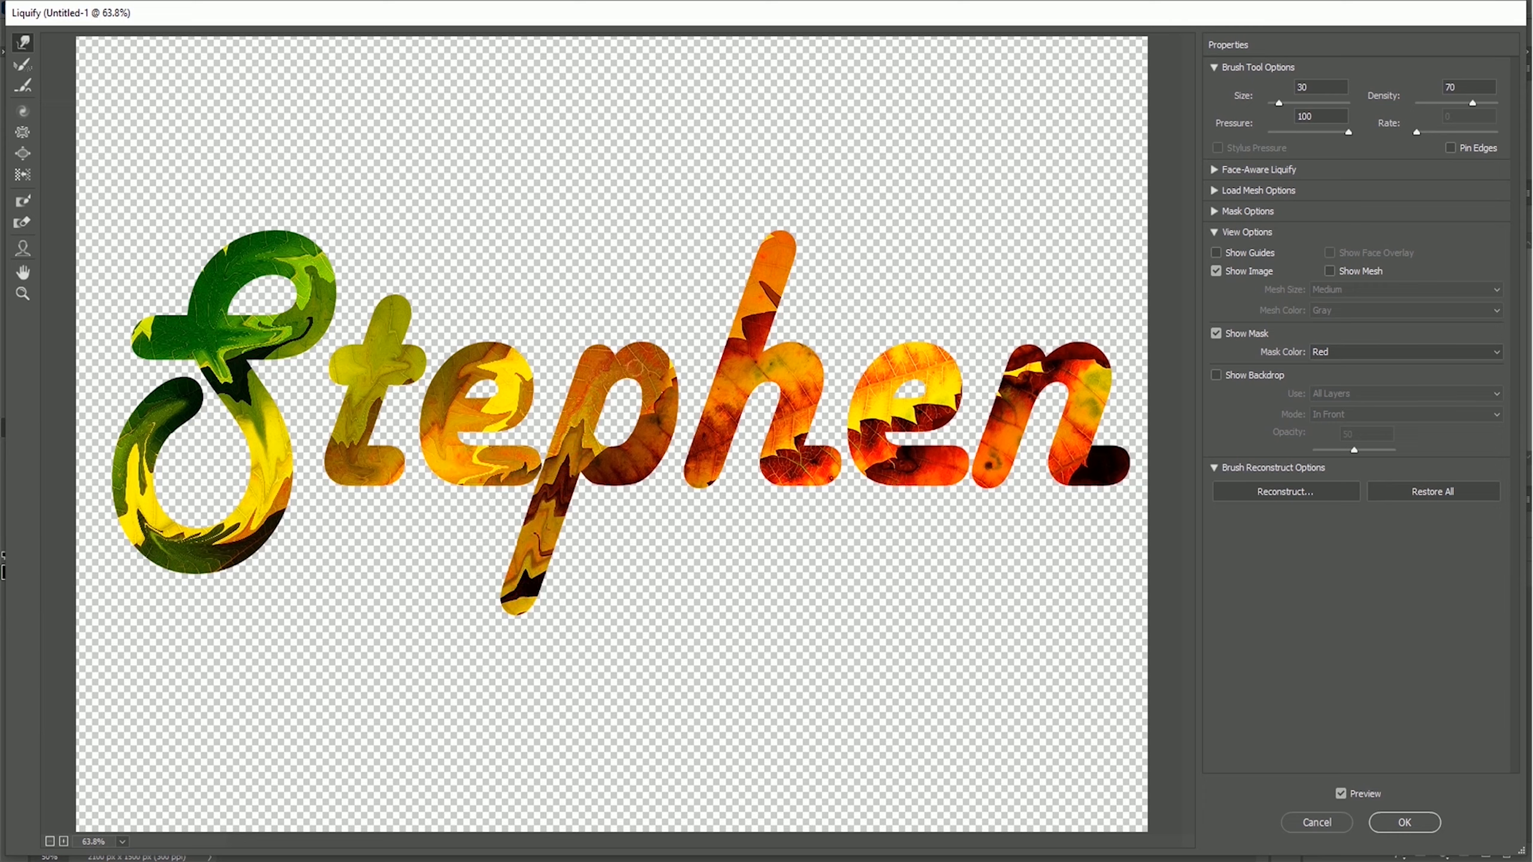
mouse_move(655, 376)
left_mouse_down()
mouse_move(644, 457)
mouse_move(608, 466)
mouse_move(578, 442)
left_mouse_up()
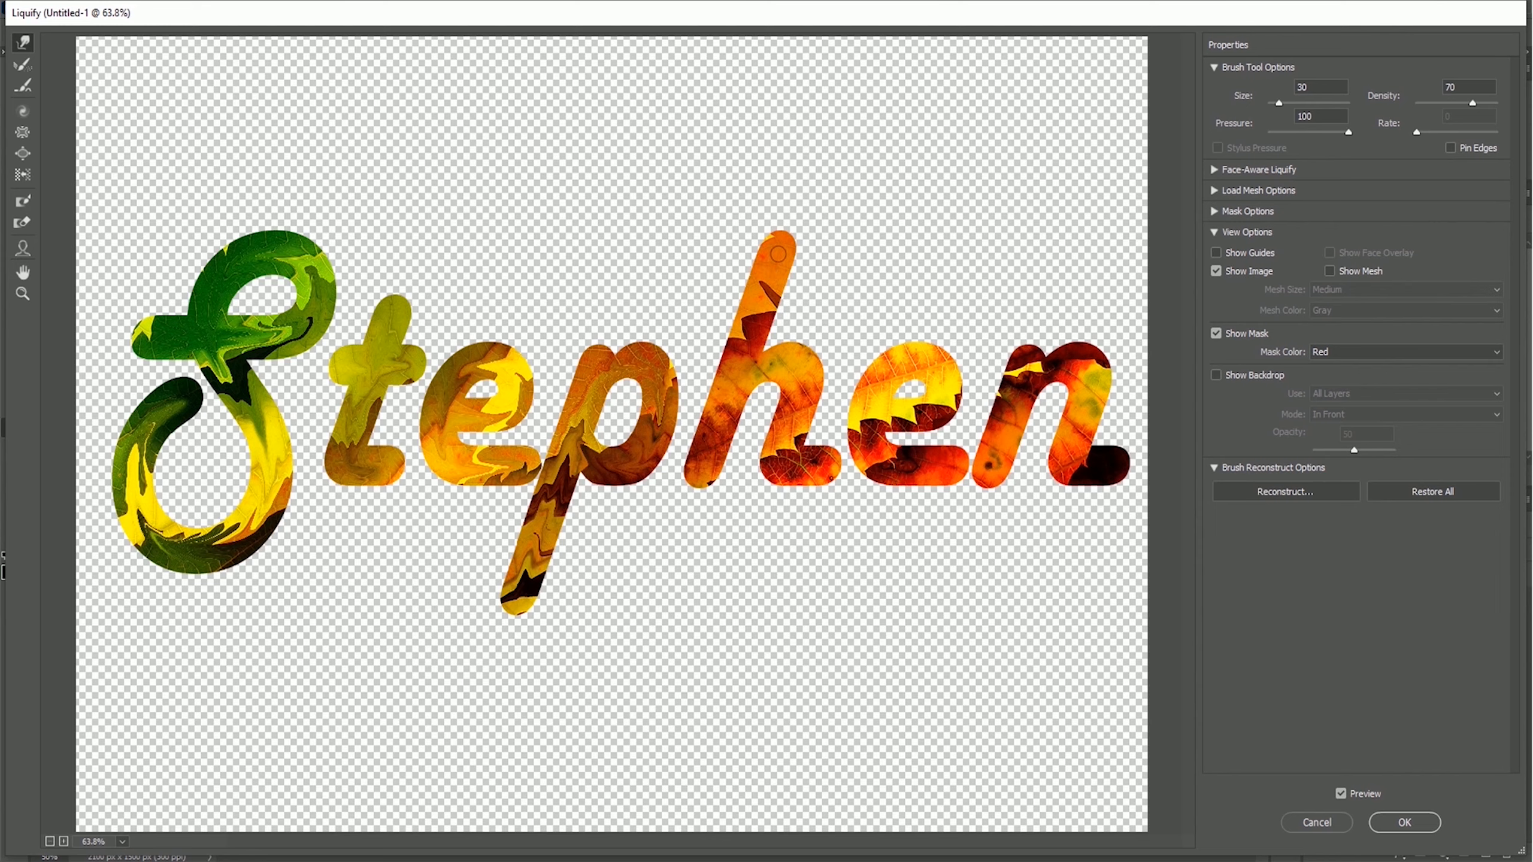
left_click_drag(778, 254, 702, 473)
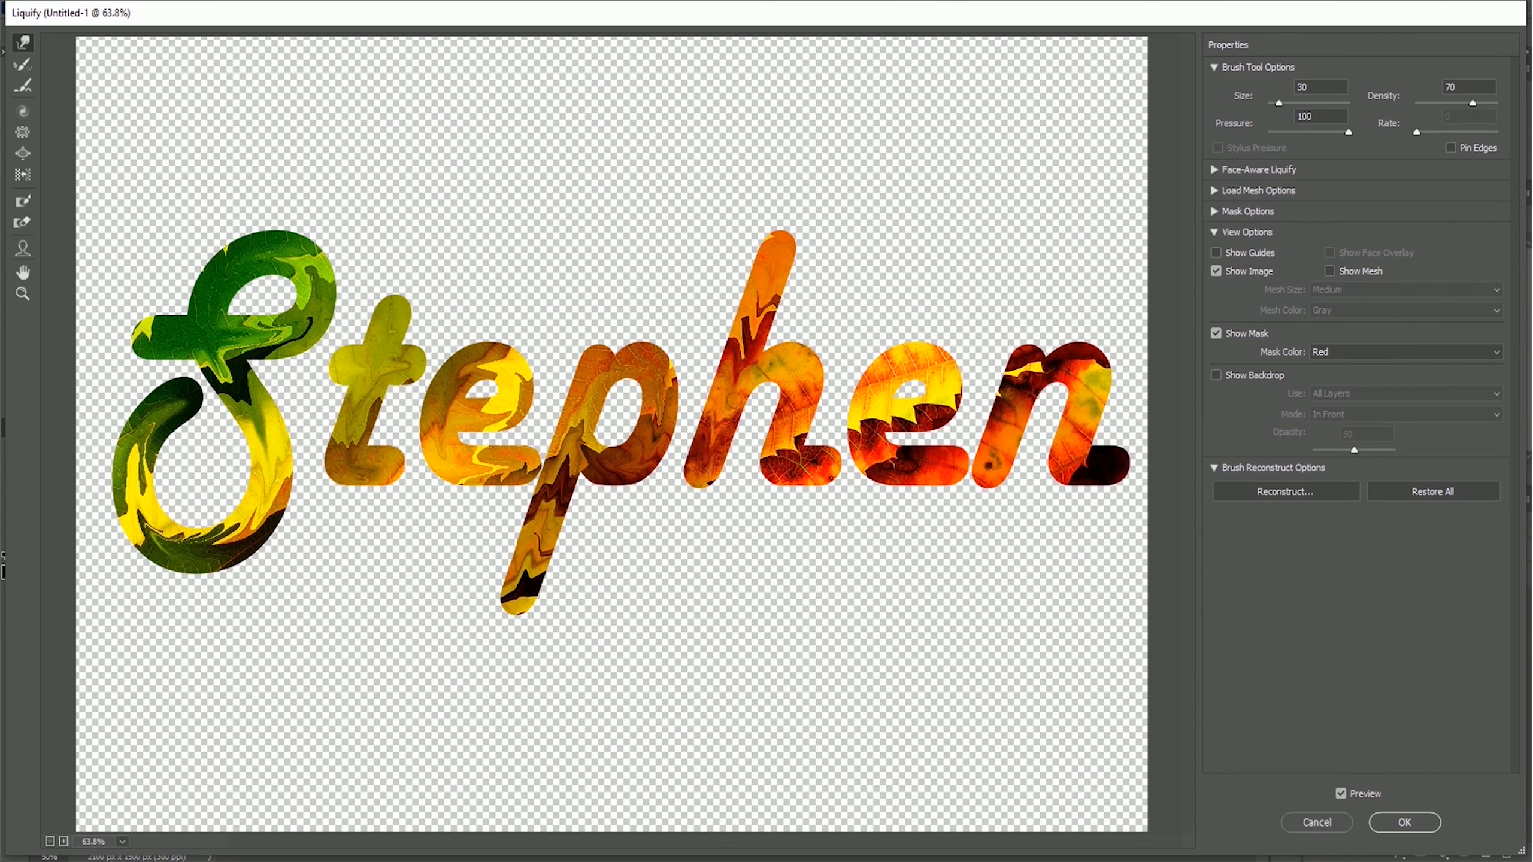
mouse_move(738, 393)
left_mouse_down()
mouse_move(766, 367)
mouse_move(803, 384)
mouse_move(790, 462)
mouse_move(827, 475)
mouse_move(812, 463)
left_mouse_up()
mouse_move(884, 421)
left_mouse_down()
mouse_move(950, 394)
mouse_move(936, 367)
mouse_move(886, 376)
mouse_move(871, 427)
mouse_move(887, 469)
mouse_move(948, 470)
left_mouse_up()
mouse_move(889, 420)
left_mouse_down()
mouse_move(955, 383)
mouse_move(950, 366)
mouse_move(882, 365)
mouse_move(862, 431)
mouse_move(894, 464)
mouse_move(952, 462)
mouse_move(919, 498)
mouse_move(972, 497)
mouse_move(1027, 370)
mouse_move(1014, 410)
mouse_move(1043, 376)
mouse_move(1088, 364)
mouse_move(1068, 363)
mouse_move(1082, 416)
mouse_move(1094, 369)
mouse_move(1067, 458)
mouse_move(1123, 467)
mouse_move(1078, 475)
mouse_move(1115, 471)
left_mouse_up()
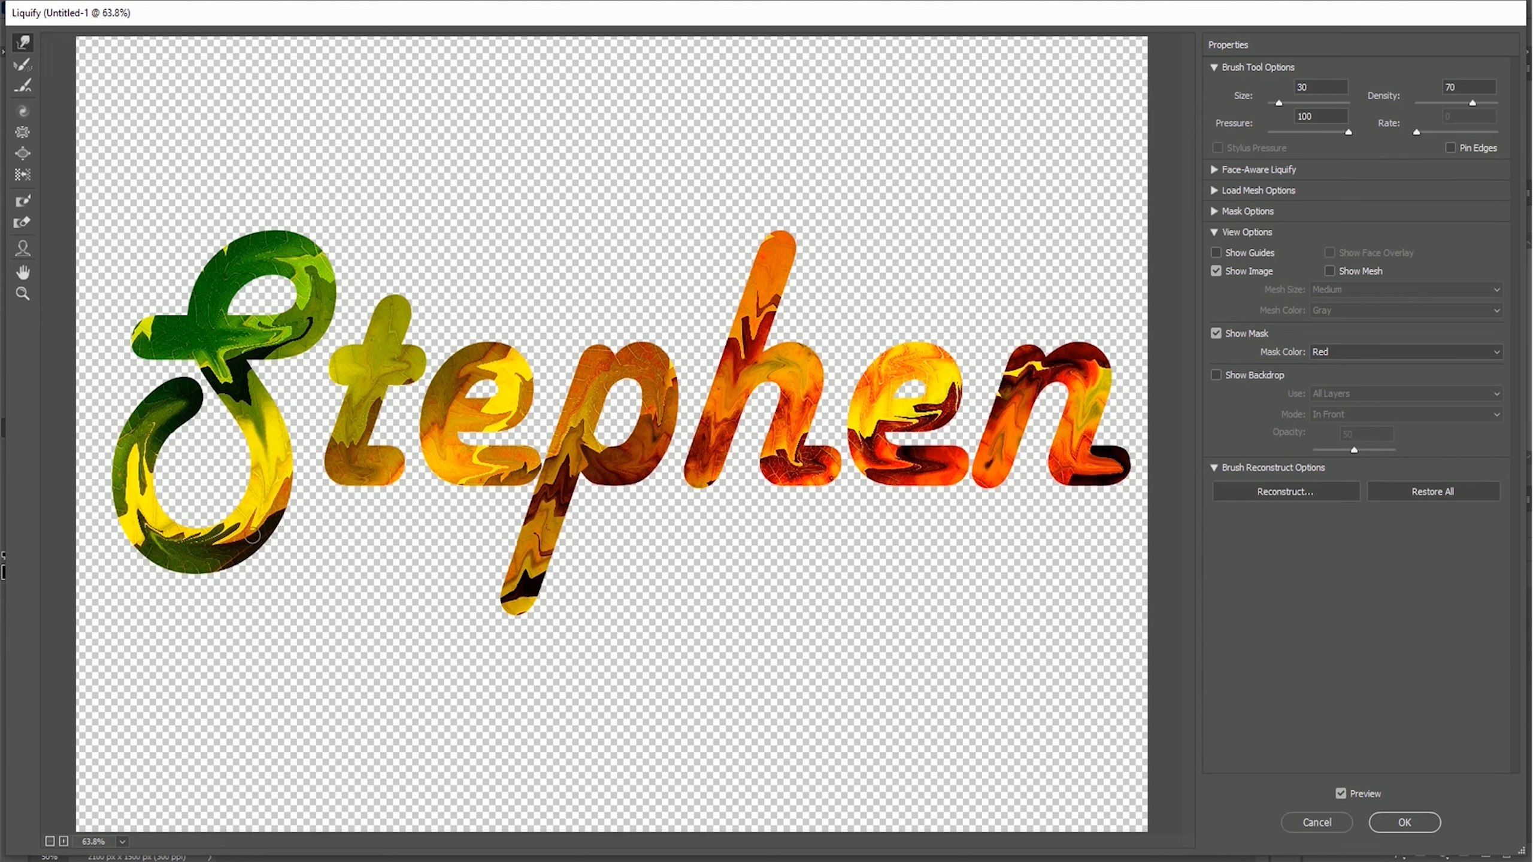
Pull paint drips downward from the lower curve, inner hook, upper bowl and crossbar end of the capital S
left_click_drag(252, 536, 250, 605)
left_click_drag(195, 404, 196, 457)
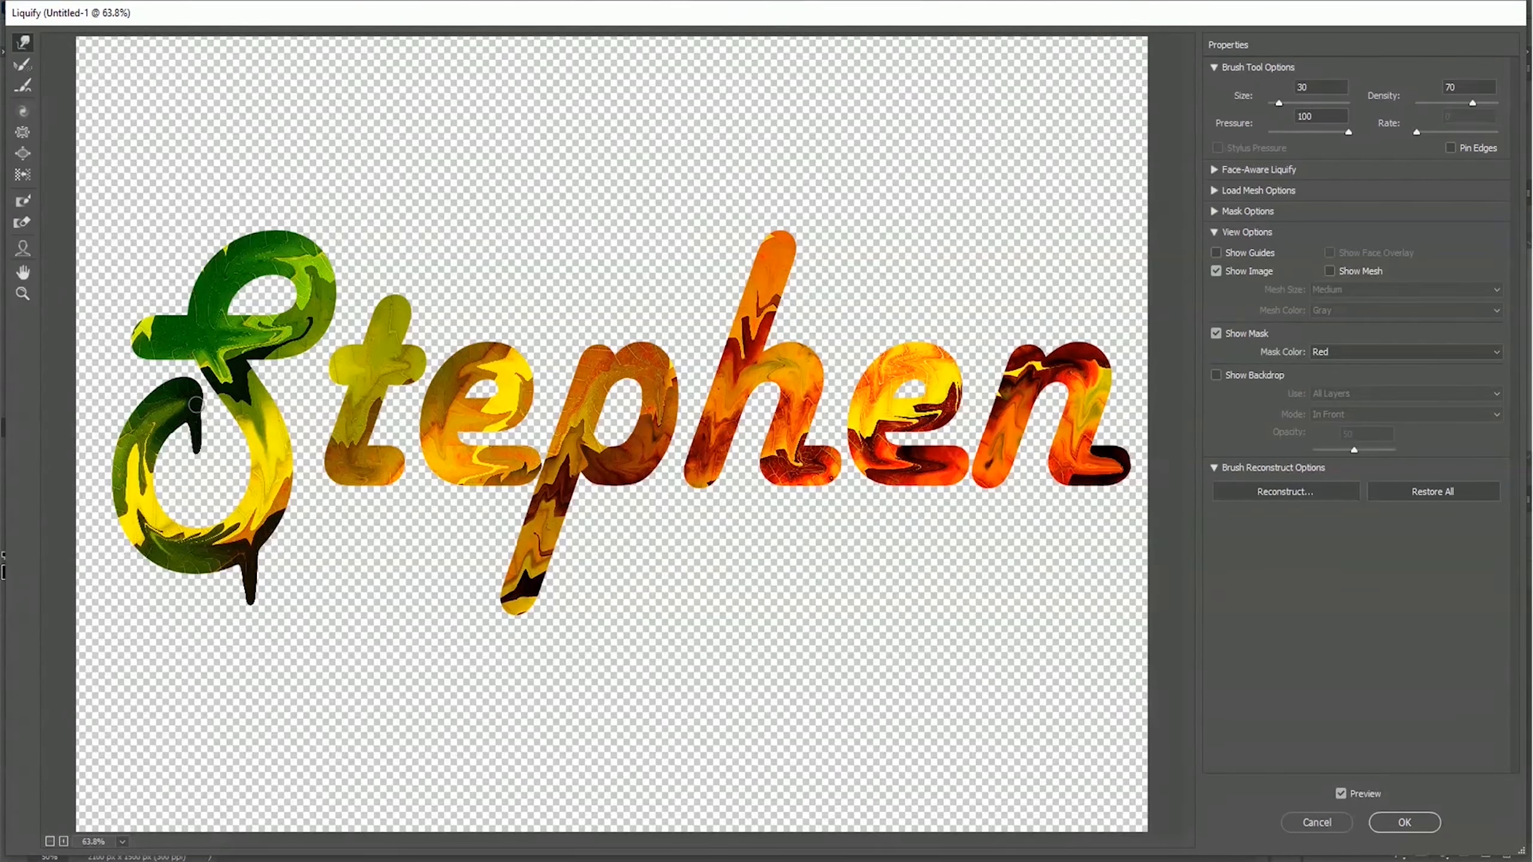
left_click_drag(196, 404, 197, 456)
left_click_drag(299, 350, 297, 396)
left_click_drag(141, 345, 138, 366)
Pull drips down from the t, the first e and the tail of the p, shaping a droplet on the p's drip
left_click_drag(392, 477, 390, 525)
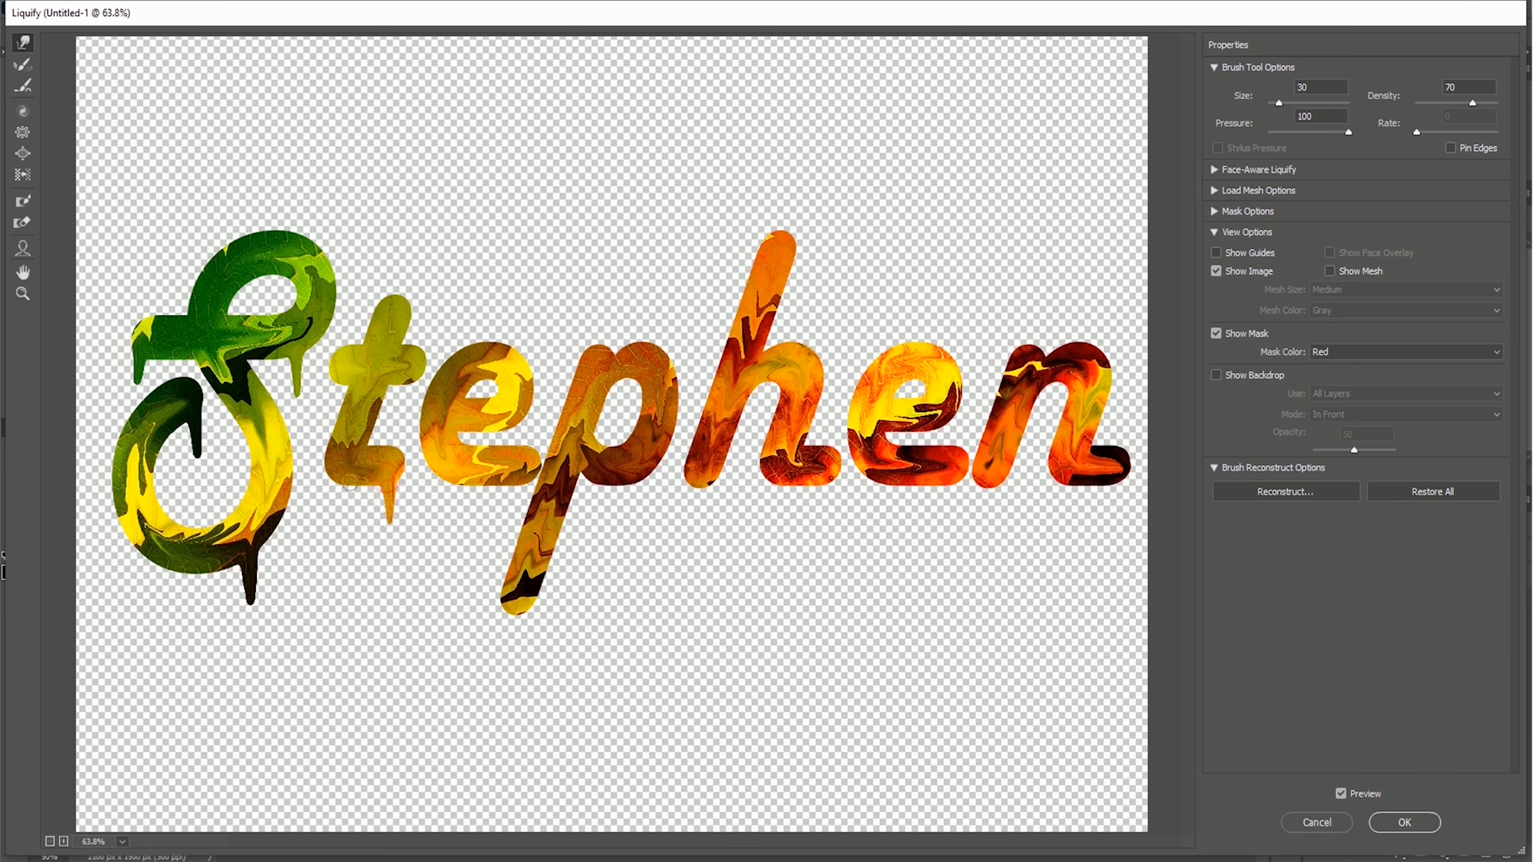
left_click_drag(340, 480, 344, 511)
left_click_drag(519, 621, 521, 664)
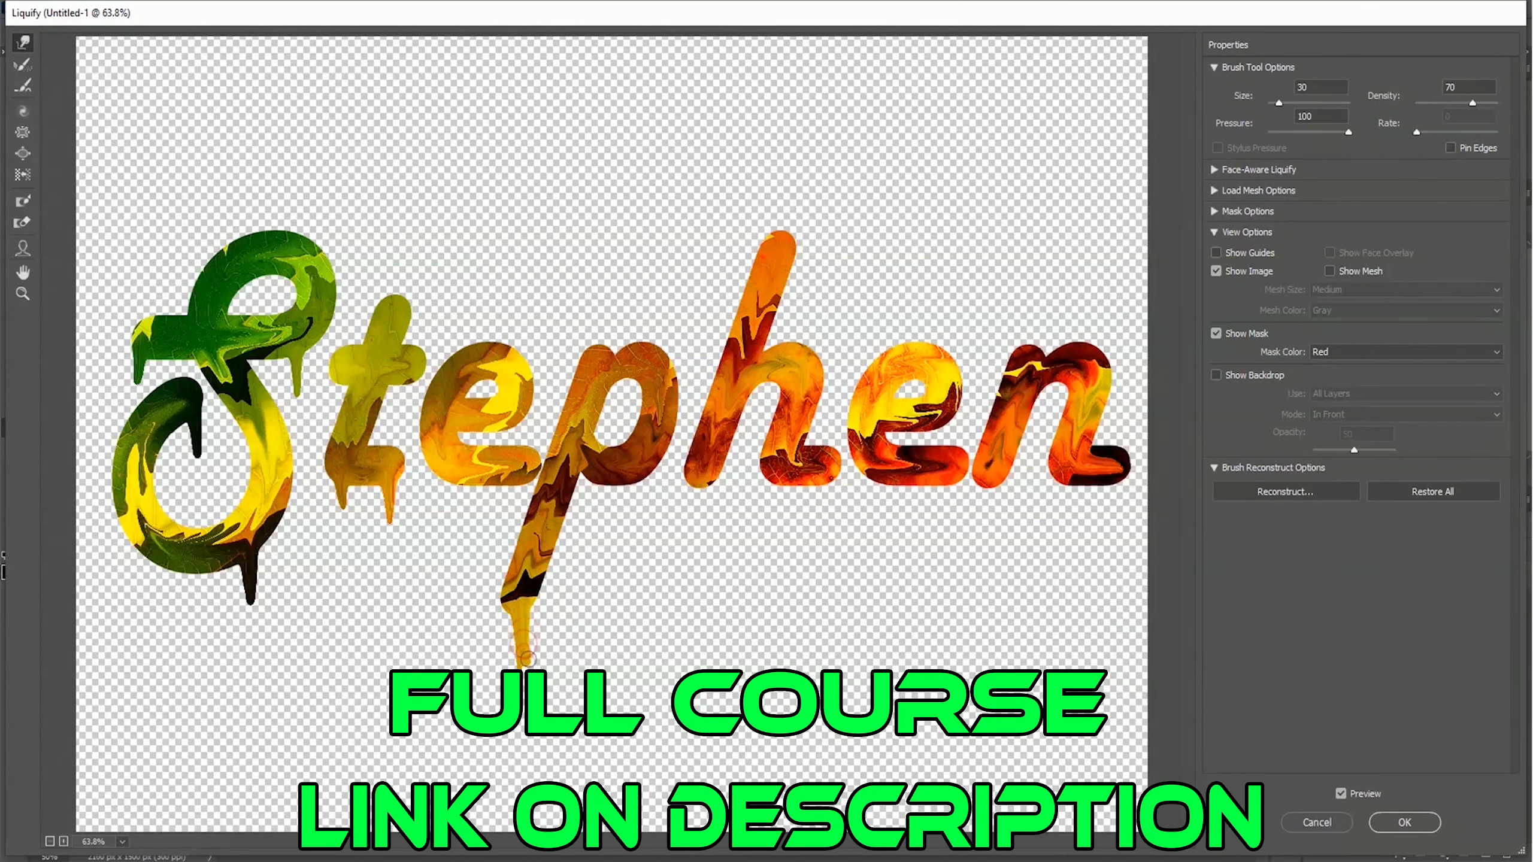
left_click_drag(524, 655, 521, 658)
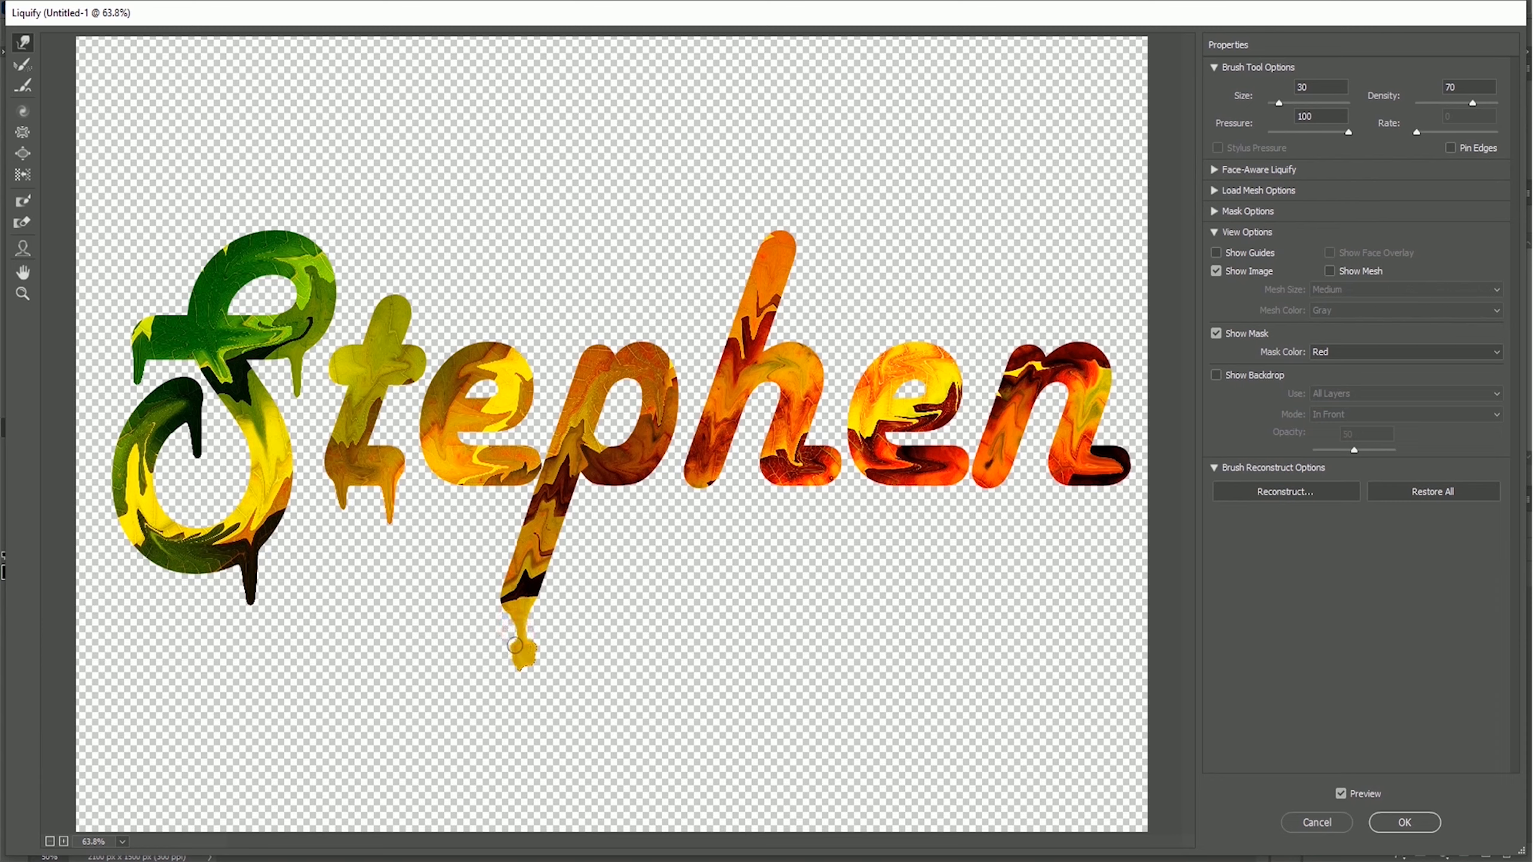
left_click_drag(512, 660, 536, 648)
left_click_drag(509, 481, 510, 516)
left_click_drag(446, 468, 452, 513)
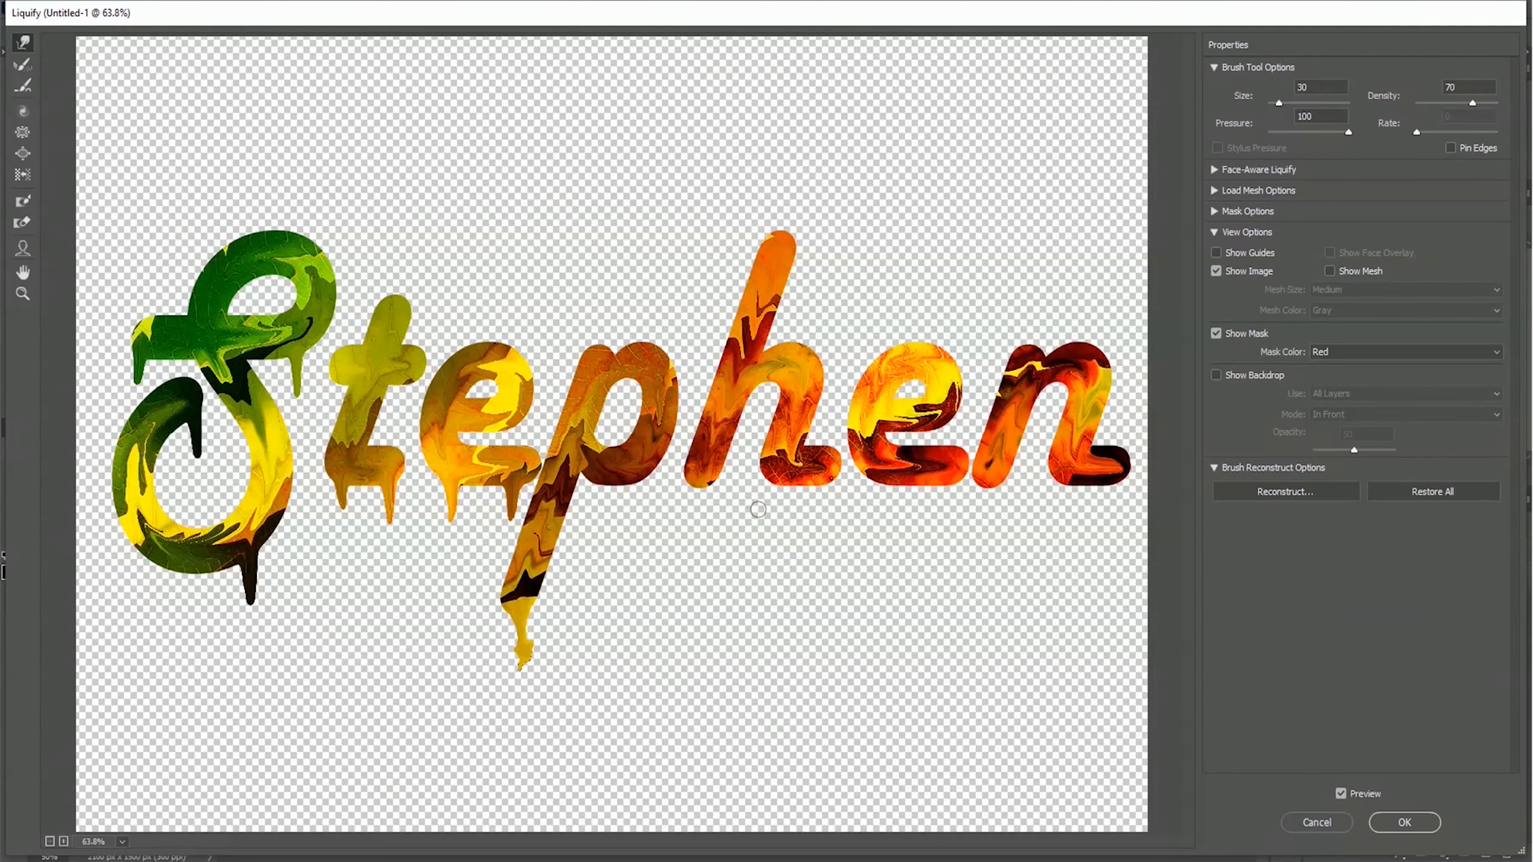
Pull a long drip from the right foot of the h, a shorter one from its left foot and one from its top
left_click_drag(823, 482, 819, 539)
left_click_drag(824, 483, 824, 545)
left_click_drag(825, 486, 822, 571)
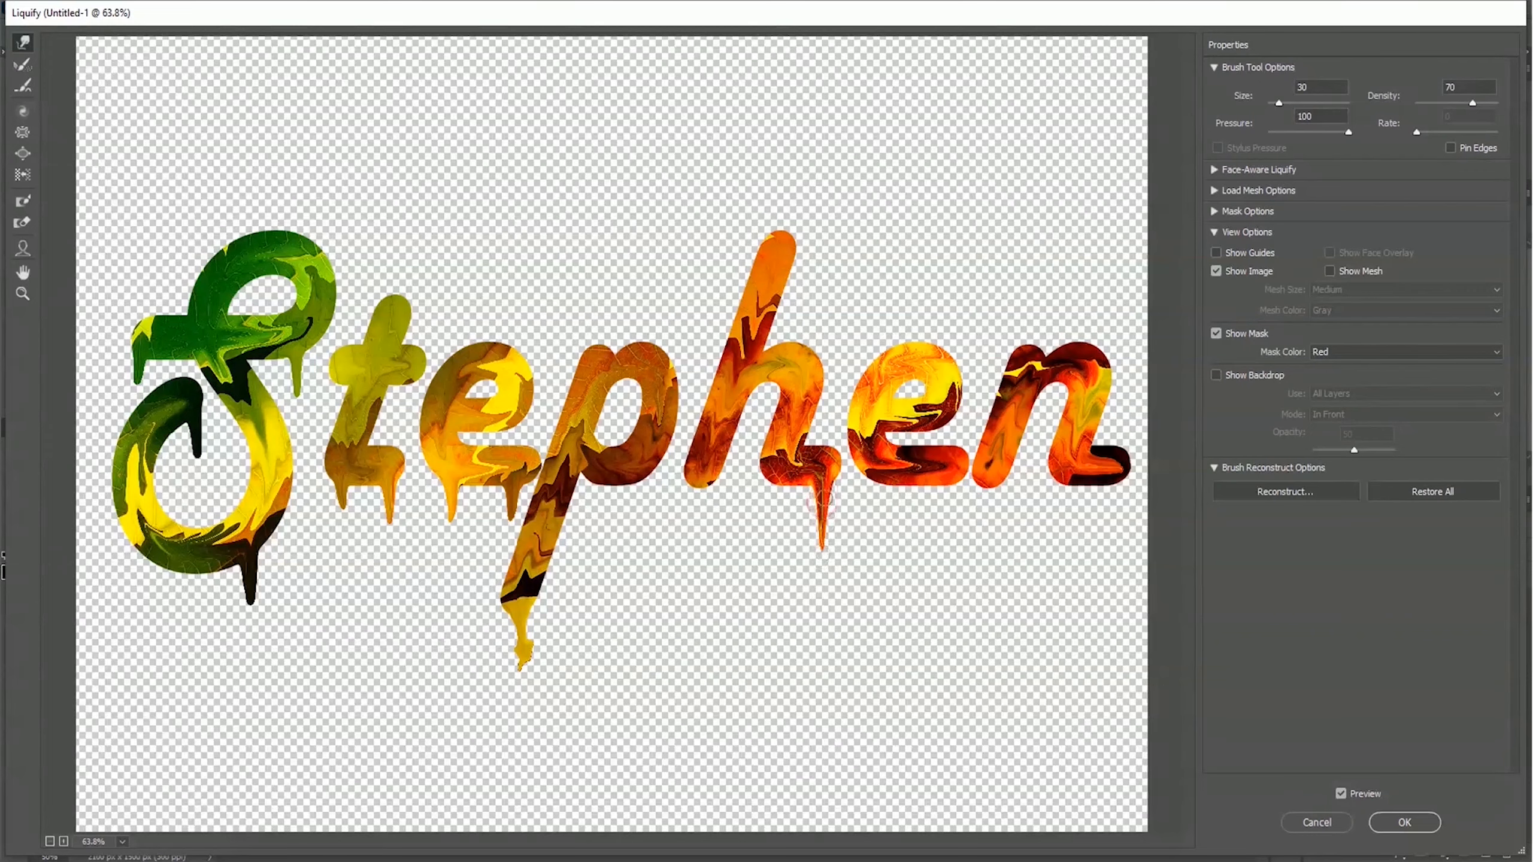
left_click_drag(827, 489, 822, 584)
left_click_drag(828, 525, 819, 587)
left_click_drag(717, 478, 715, 501)
left_click_drag(734, 481, 718, 523)
mouse_move(795, 255)
left_mouse_down()
mouse_move(825, 316)
mouse_move(803, 261)
mouse_move(830, 306)
mouse_move(808, 278)
left_mouse_up()
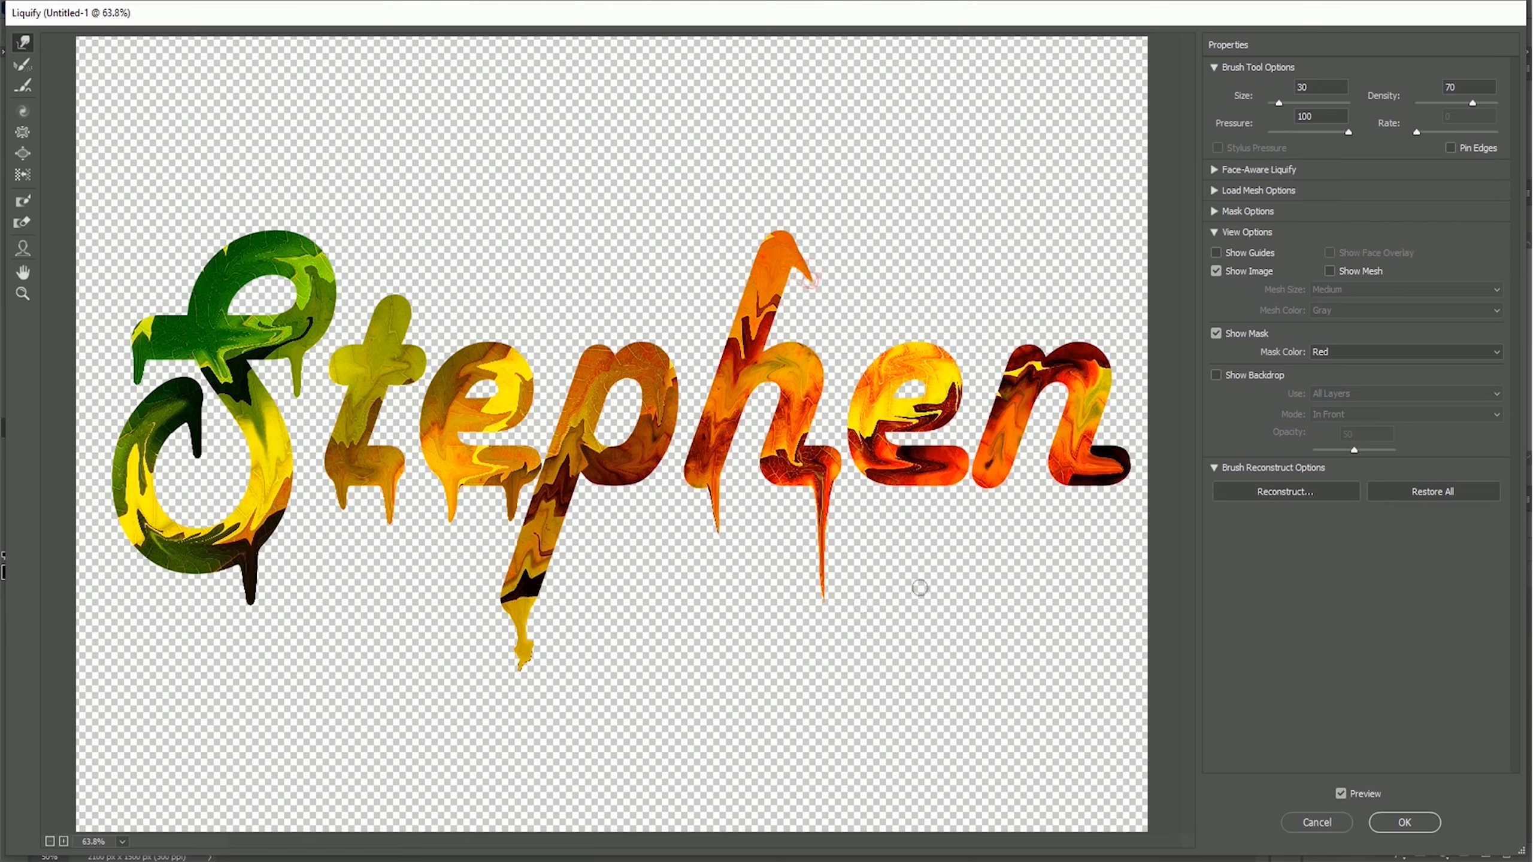
Pull two drips down from the bottom edge of the second e
left_click_drag(885, 477, 894, 570)
left_click_drag(890, 512, 892, 618)
left_click_drag(881, 505, 894, 553)
left_click_drag(949, 478, 945, 531)
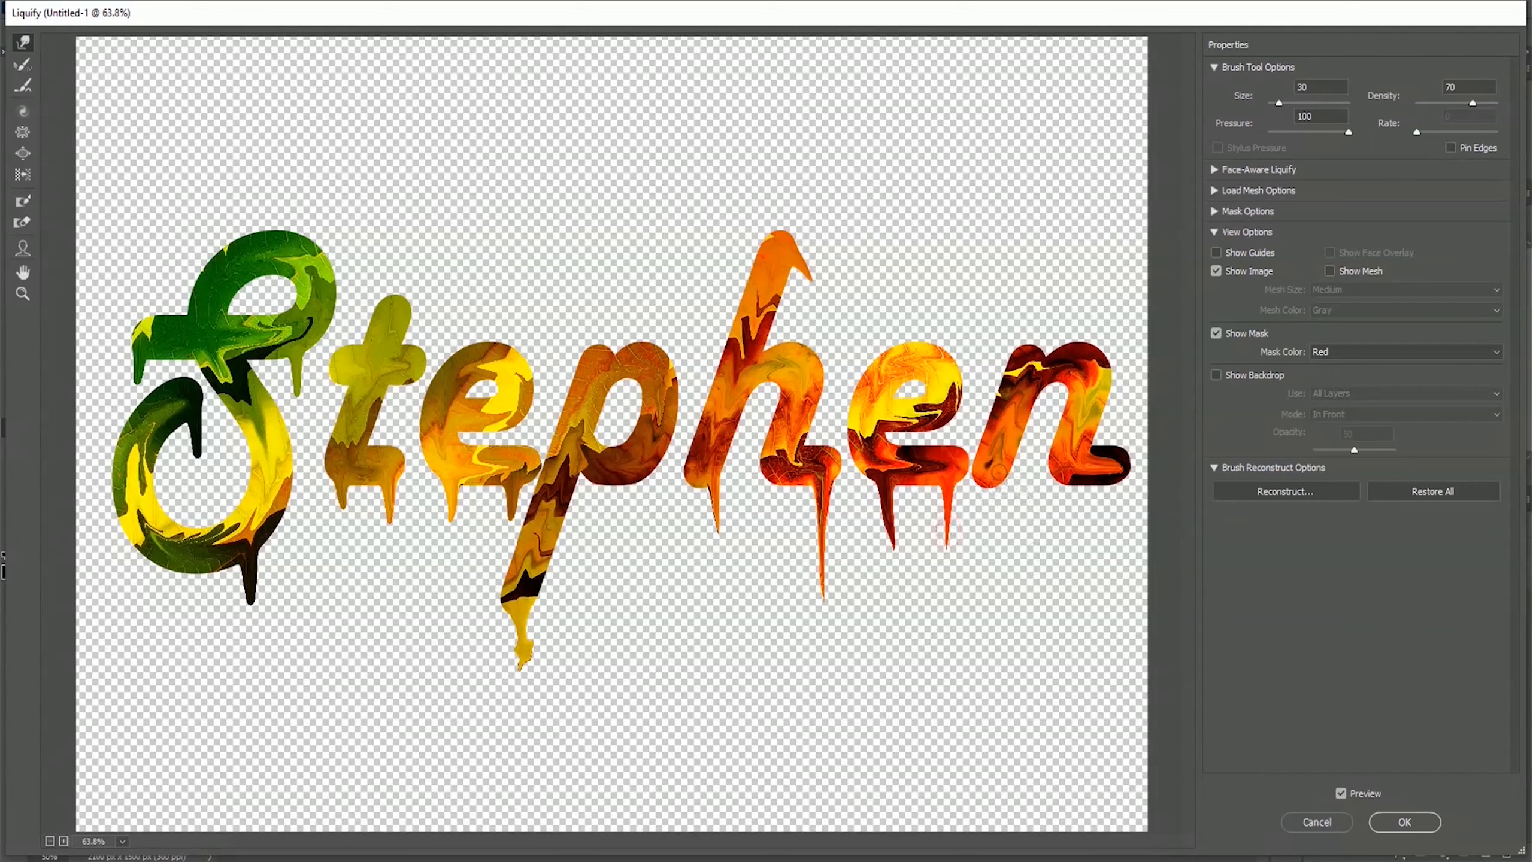
Pull a long drip ending in a rounded droplet from the n's left leg and a short drip from its right leg
mouse_move(999, 477)
left_mouse_down()
mouse_move(995, 562)
mouse_move(990, 516)
mouse_move(1000, 572)
left_mouse_up()
left_click_drag(996, 514, 1003, 575)
mouse_move(999, 511)
left_mouse_down()
mouse_move(1011, 558)
mouse_move(987, 556)
mouse_move(1006, 558)
left_mouse_up()
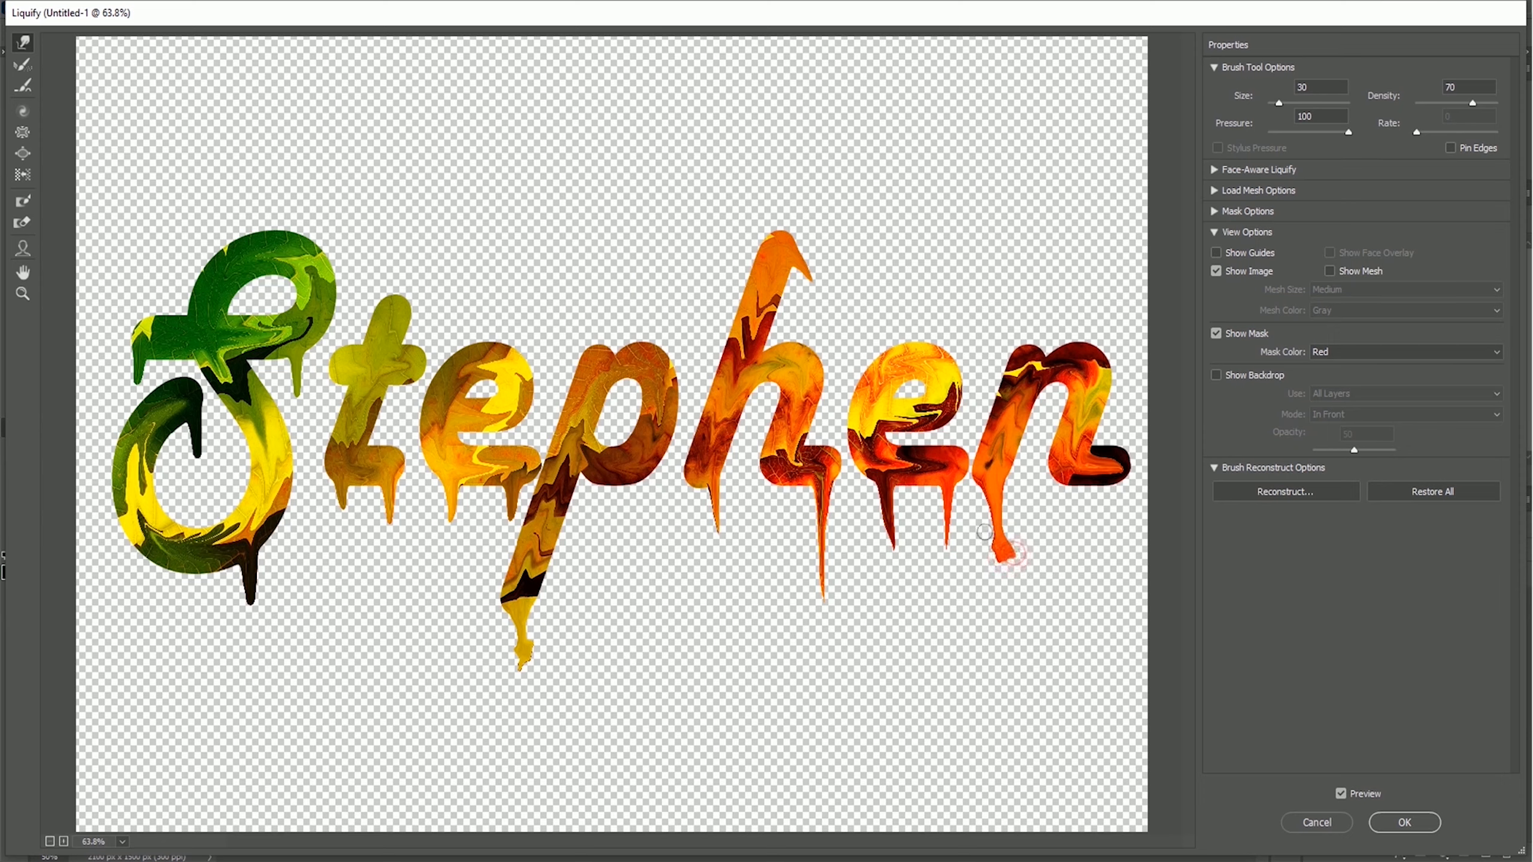
left_click_drag(987, 522, 990, 555)
mouse_move(1016, 538)
left_mouse_down()
mouse_move(989, 549)
mouse_move(1008, 566)
left_mouse_up()
left_click_drag(1063, 472, 1055, 518)
Add drips below and inside the p's bowl, inside the S's upper loop and on the second e, and apply the Liquify filter
left_click_drag(638, 470, 641, 523)
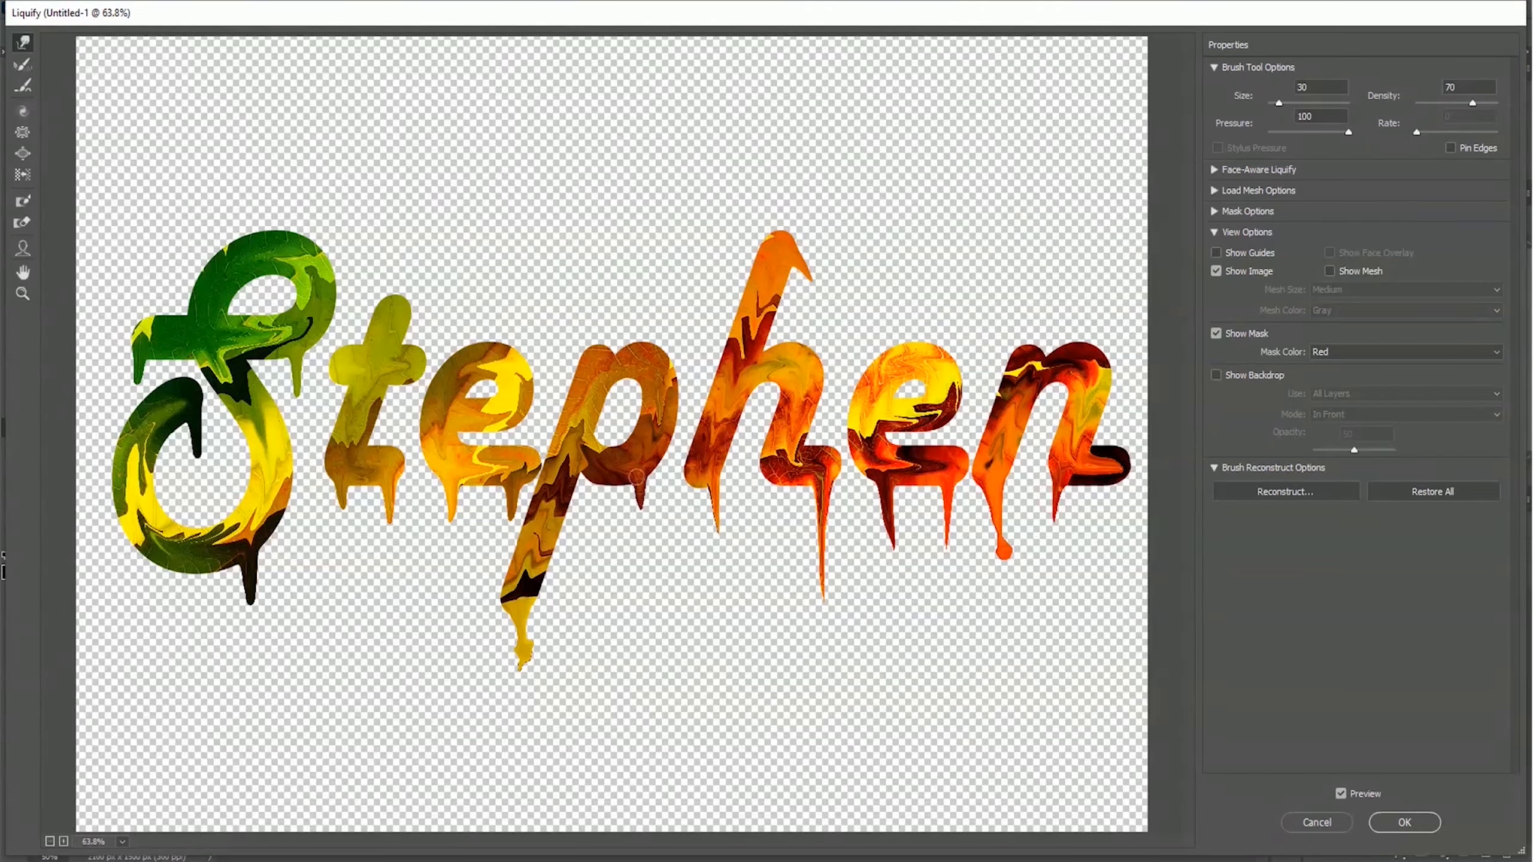
left_click_drag(627, 374, 622, 413)
left_click_drag(274, 281, 275, 301)
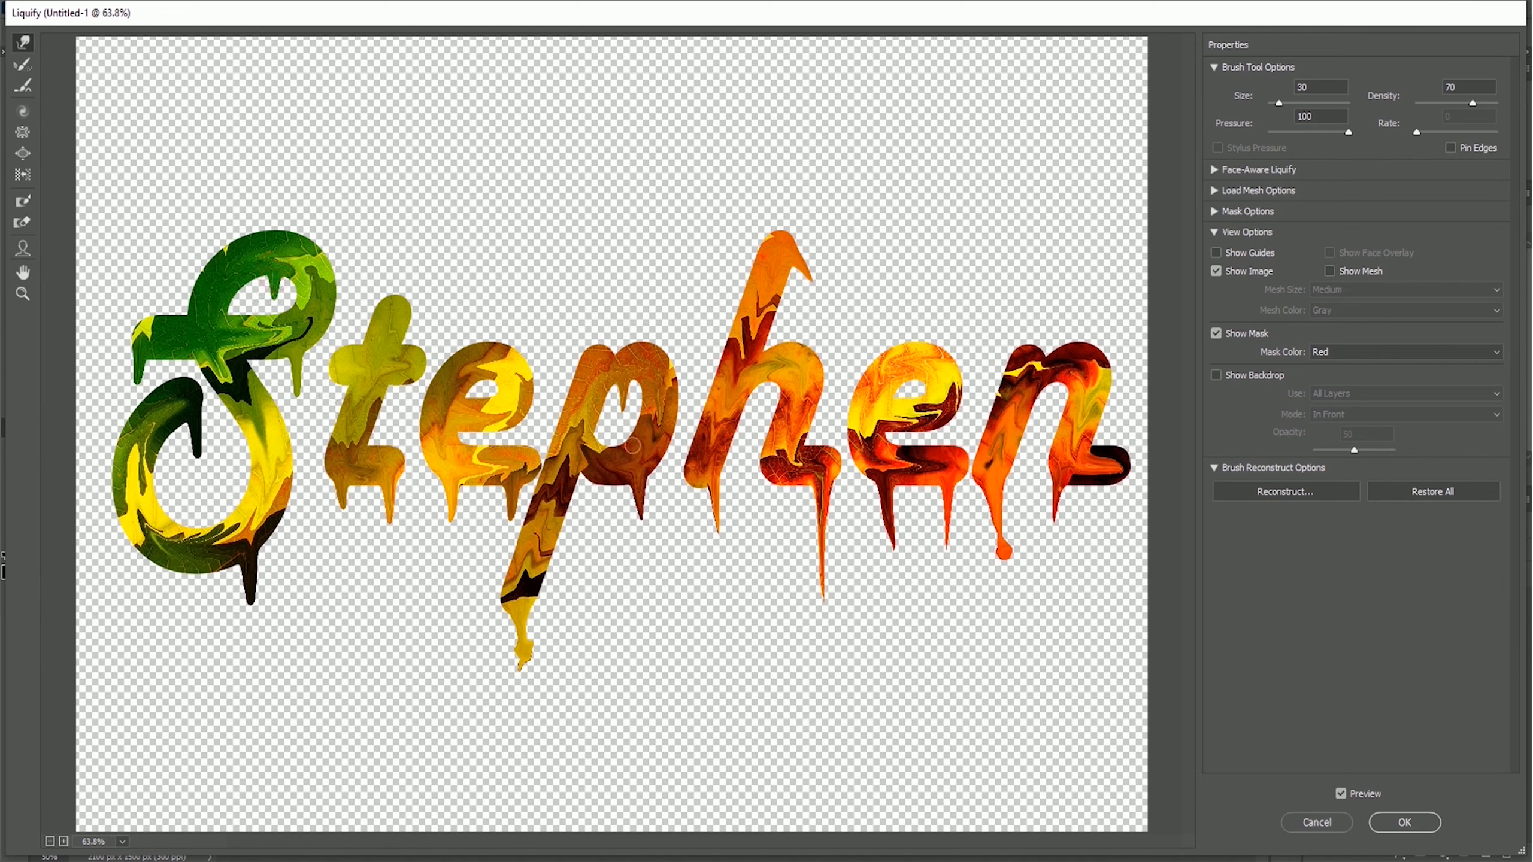
left_click_drag(953, 408, 953, 432)
left_click(1401, 819)
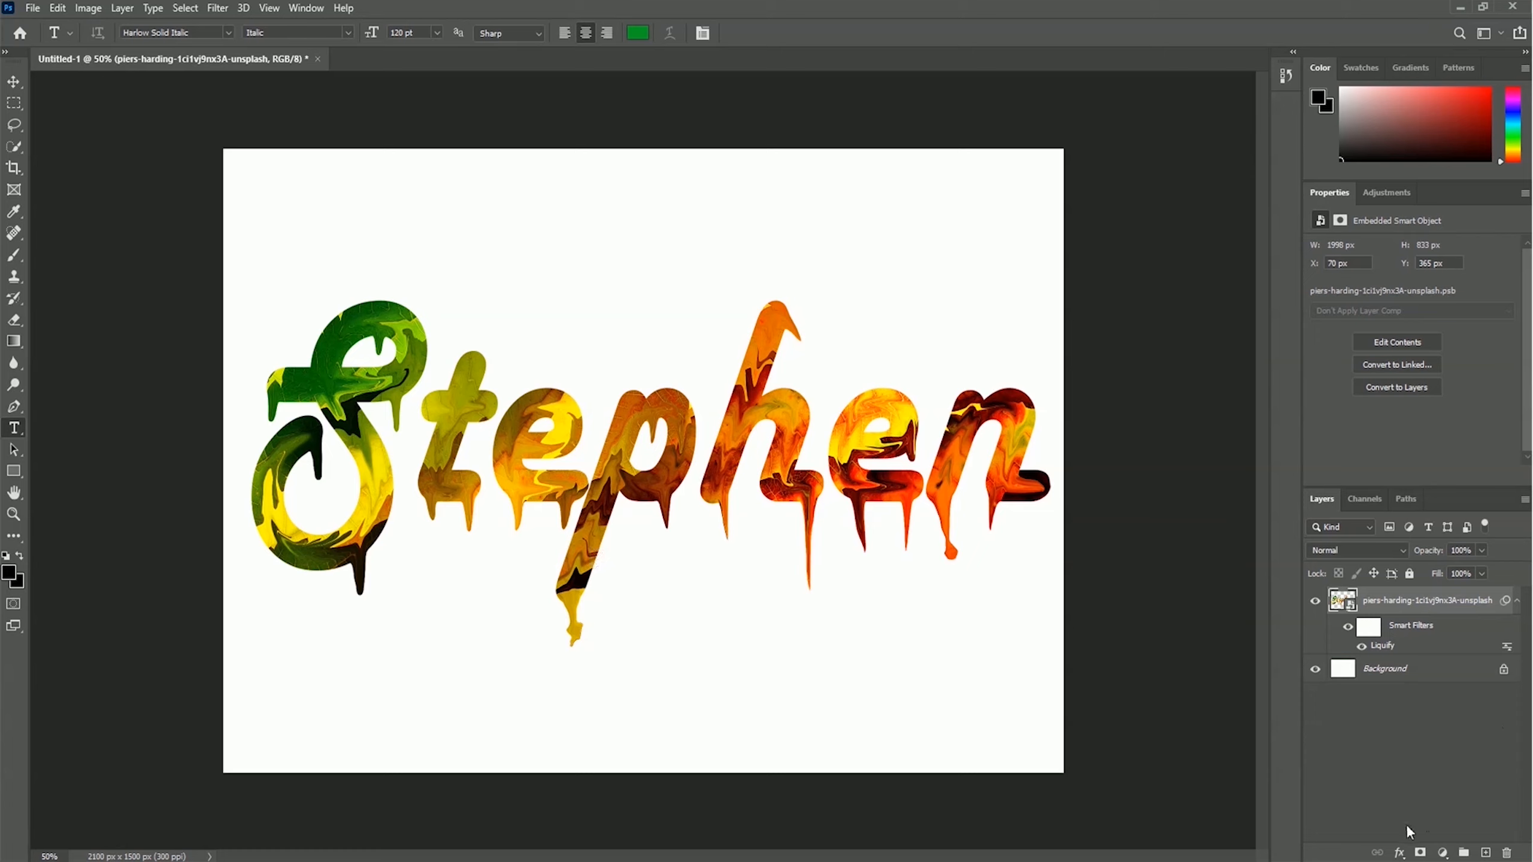
Apply a softened Bevel & Emboss effect to the dripping text with 157% depth and 29 px size
left_click(1399, 852)
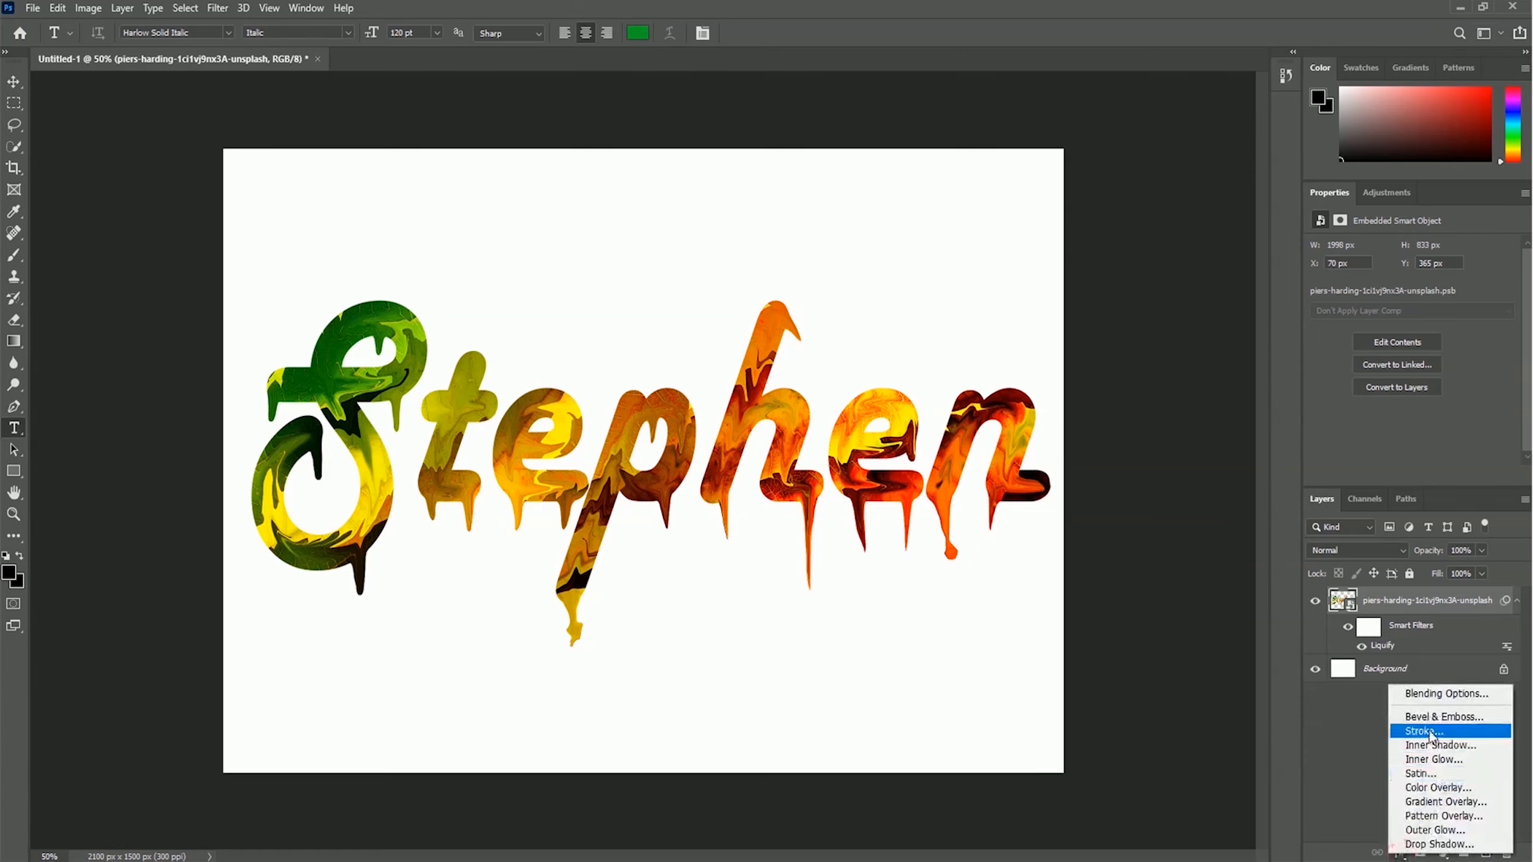
left_click(1479, 720)
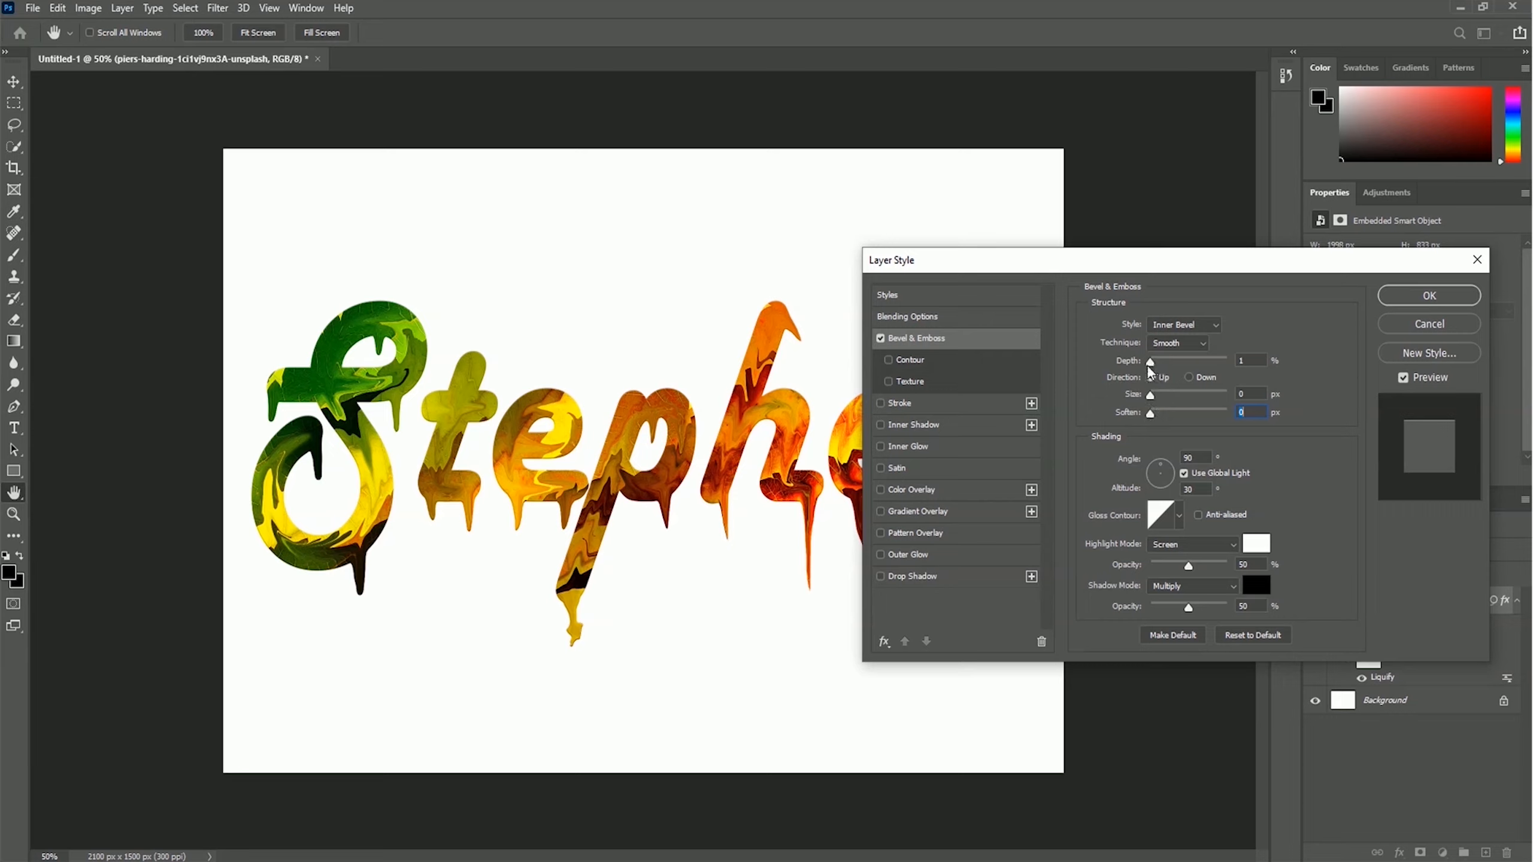
left_click_drag(1151, 362, 1159, 362)
double_click(1245, 360)
left_click_drag(1151, 399, 1168, 404)
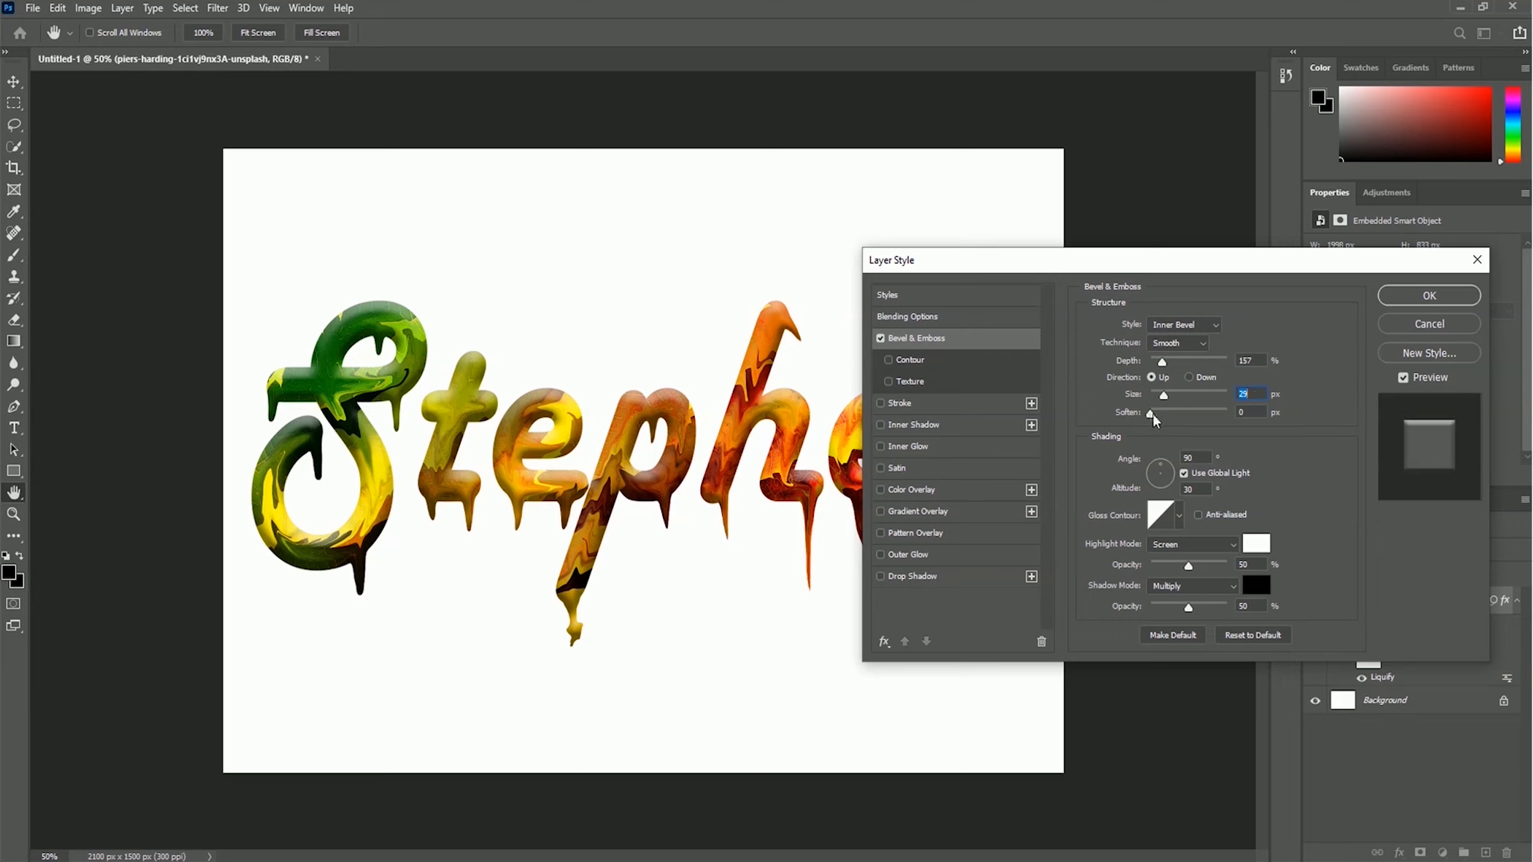
left_click_drag(1153, 416, 1176, 425)
left_click(1421, 299)
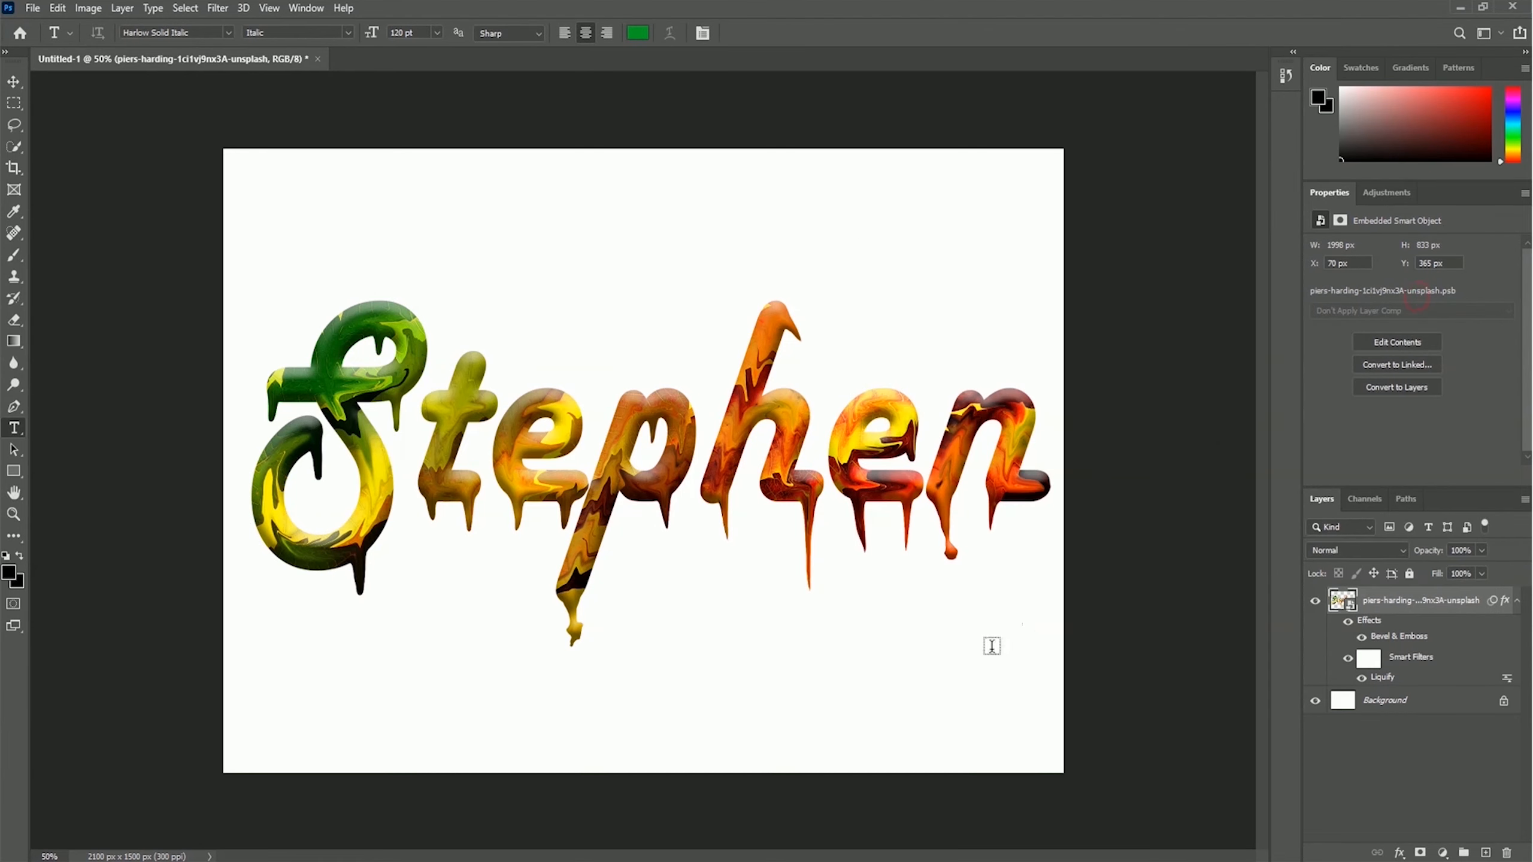